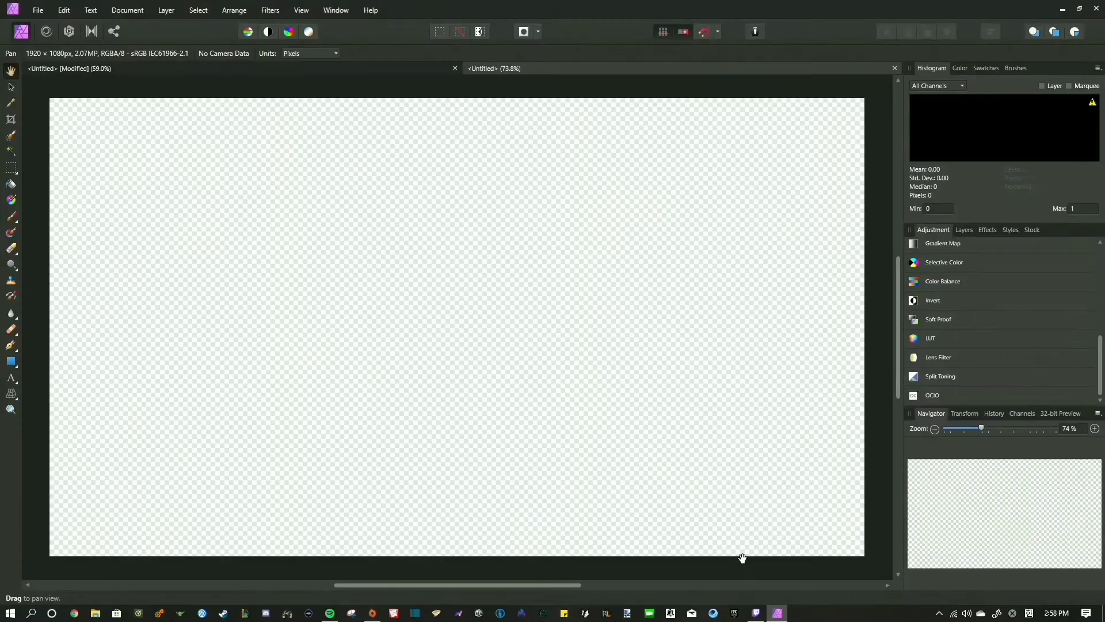
# Step: Place the red grunge wallpaper and stretch it edge to edge across the 1920×1080 canvas
pyautogui.click(450, 253)
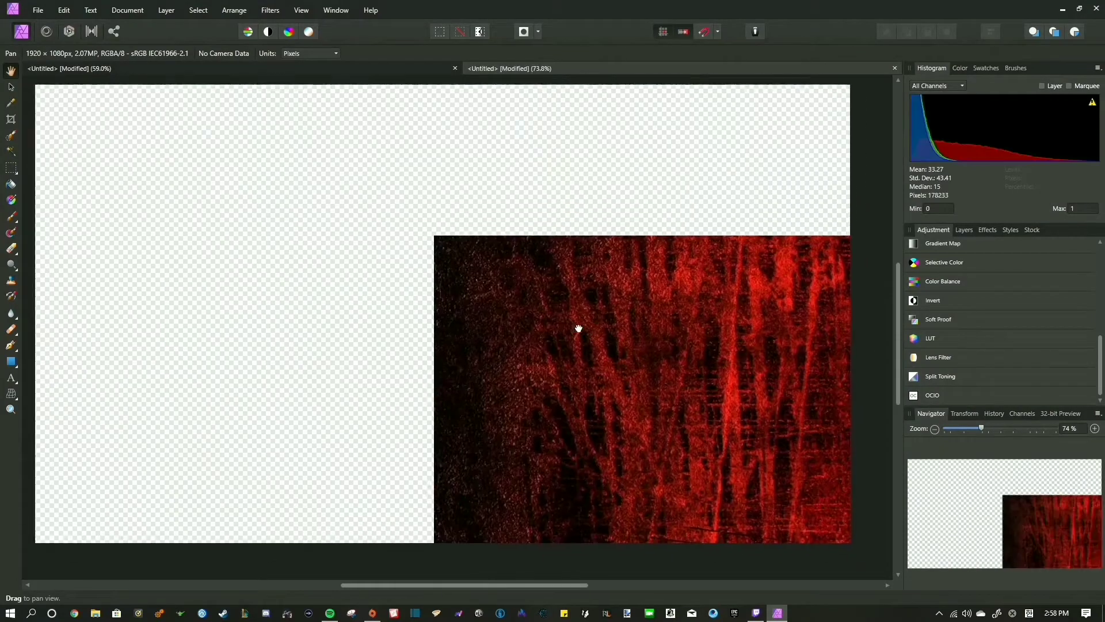
pyautogui.moveTo(557, 340); pyautogui.dragTo(244, 231)
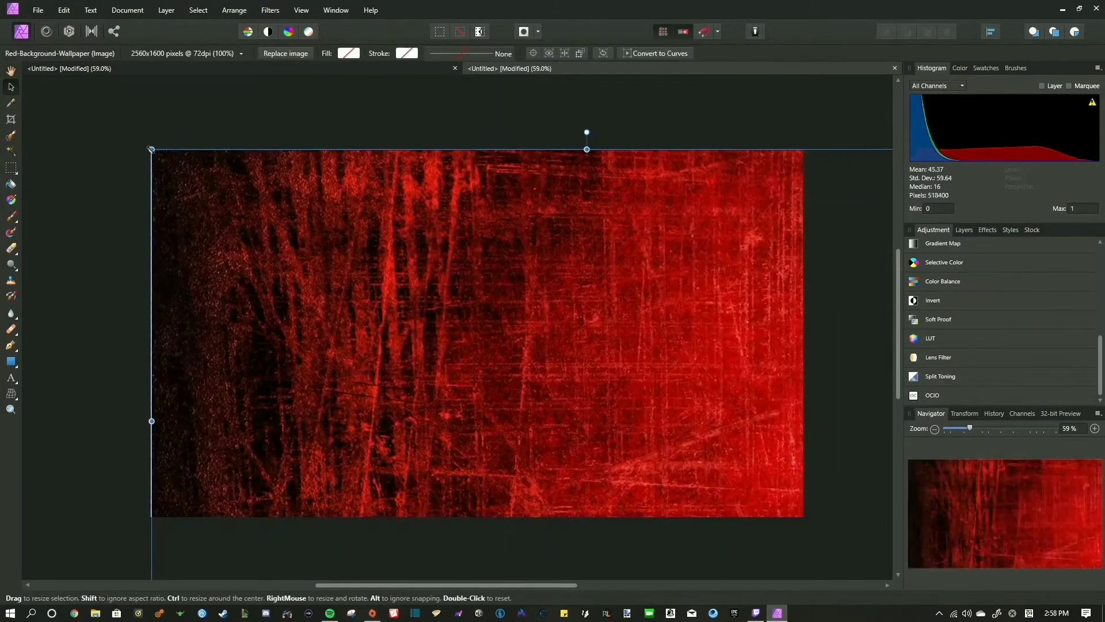
pyautogui.moveTo(151, 149); pyautogui.dragTo(637, 450)
pyautogui.moveTo(685, 469); pyautogui.dragTo(200, 168)
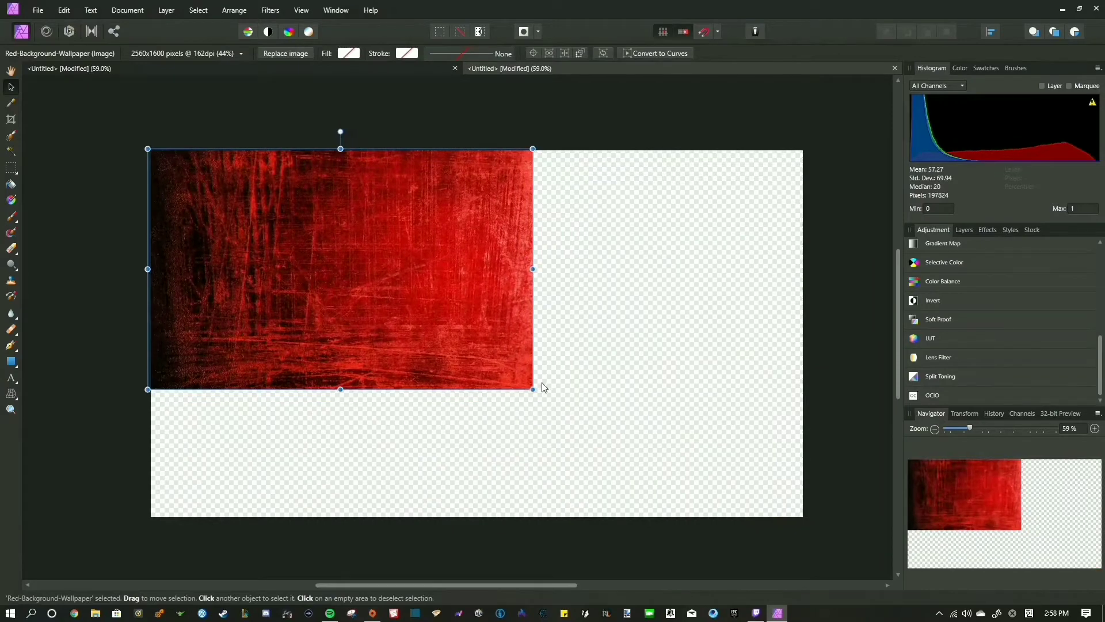
pyautogui.moveTo(536, 389); pyautogui.dragTo(737, 515)
pyautogui.moveTo(738, 333); pyautogui.dragTo(804, 343)
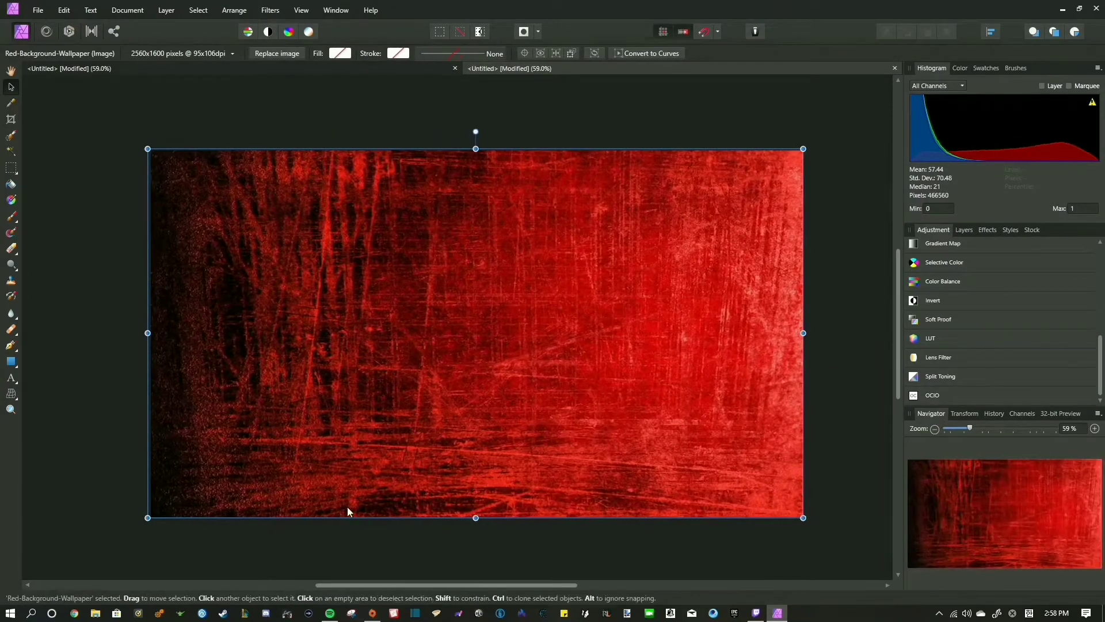
pyautogui.hotkey('ctrl', 'd')
# Step: Add the blue webcam frame image, enlarged and positioned at the top left
pyautogui.moveTo(208, 320); pyautogui.dragTo(393, 291)
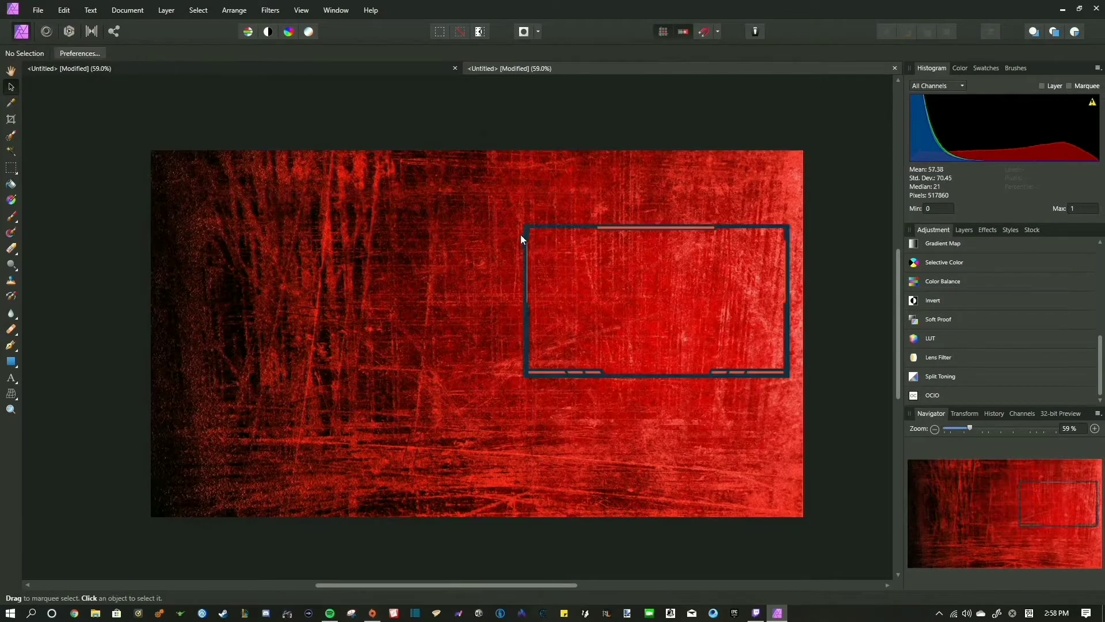
pyautogui.moveTo(520, 234); pyautogui.dragTo(217, 198)
pyautogui.moveTo(427, 333); pyautogui.dragTo(660, 455)
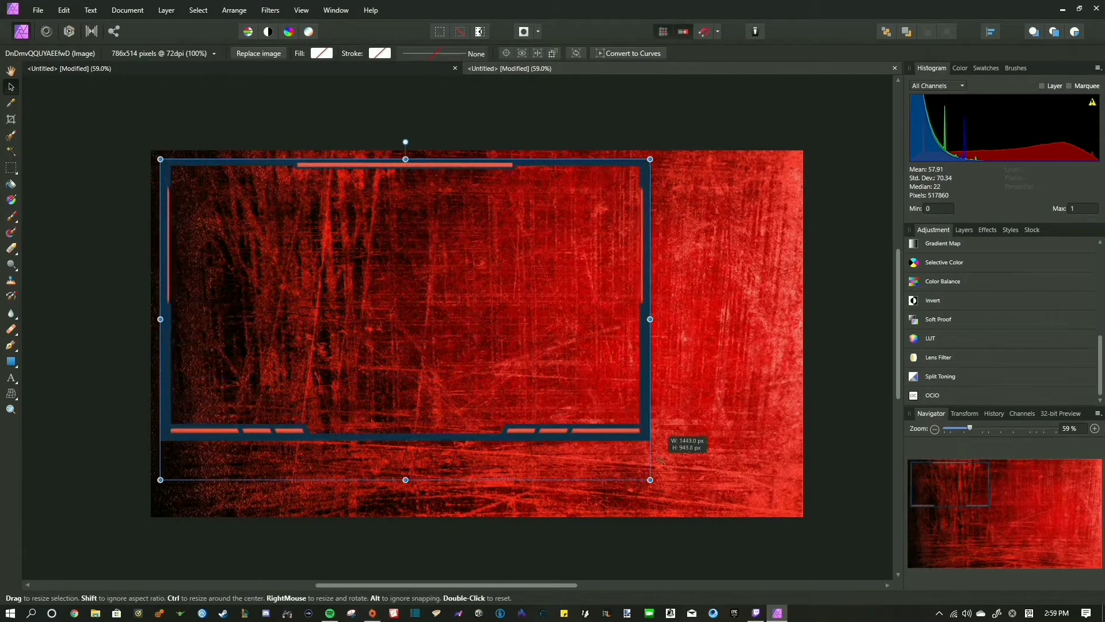
pyautogui.moveTo(564, 425); pyautogui.dragTo(565, 423)
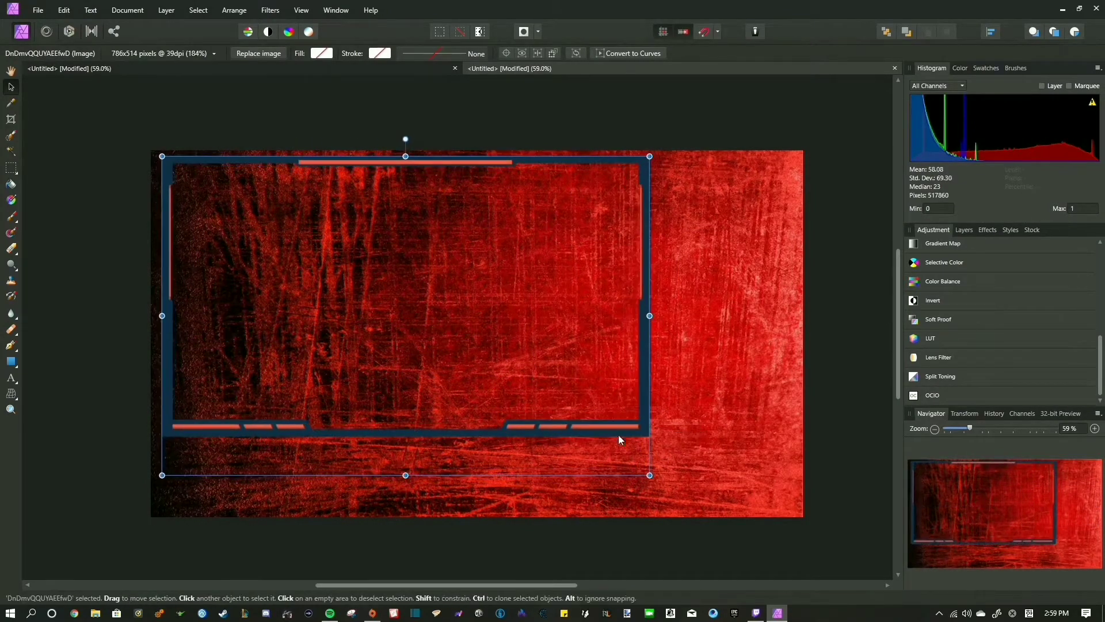
# Step: Flood-select the frame's opening and erase the red wallpaper layer inside it
pyautogui.click(10, 151)
pyautogui.click(322, 276)
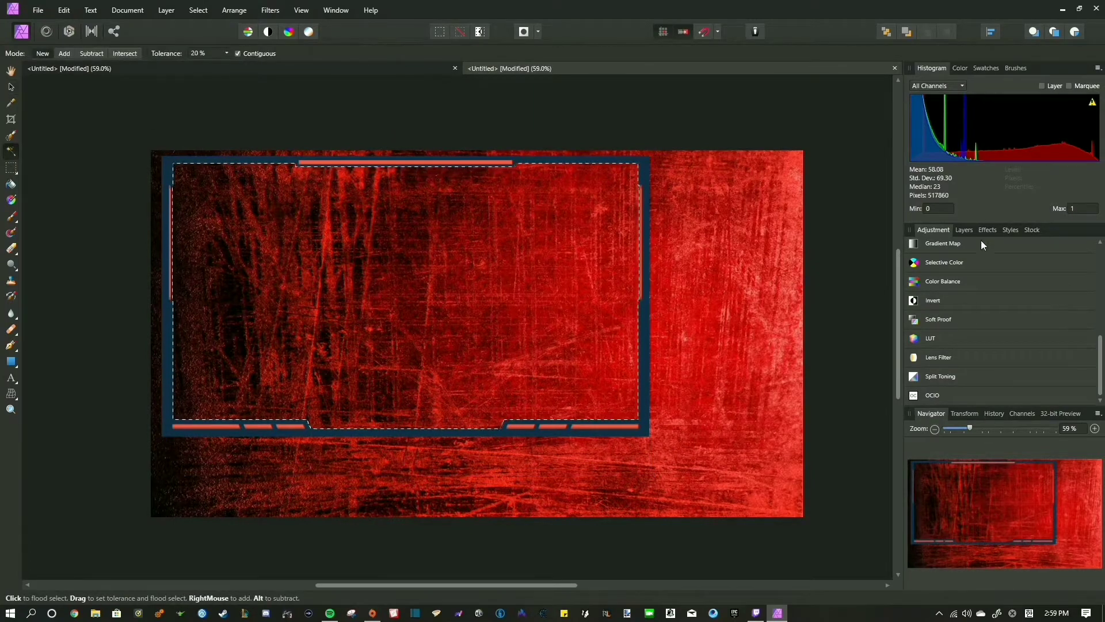
pyautogui.click(963, 229)
pyautogui.click(957, 279)
pyautogui.click(10, 248)
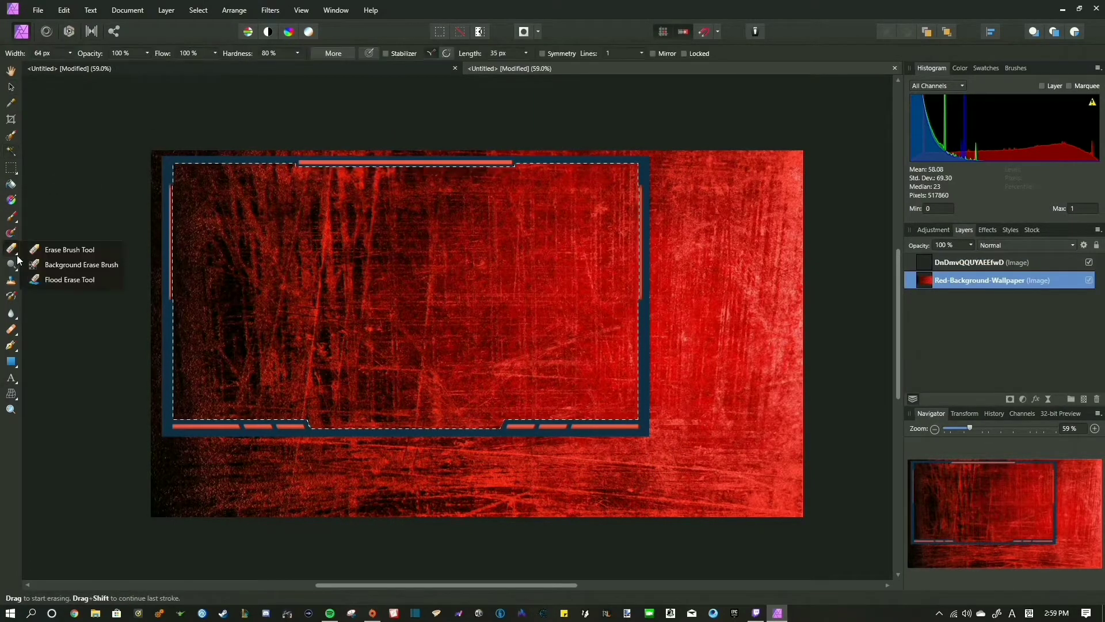
pyautogui.click(70, 279)
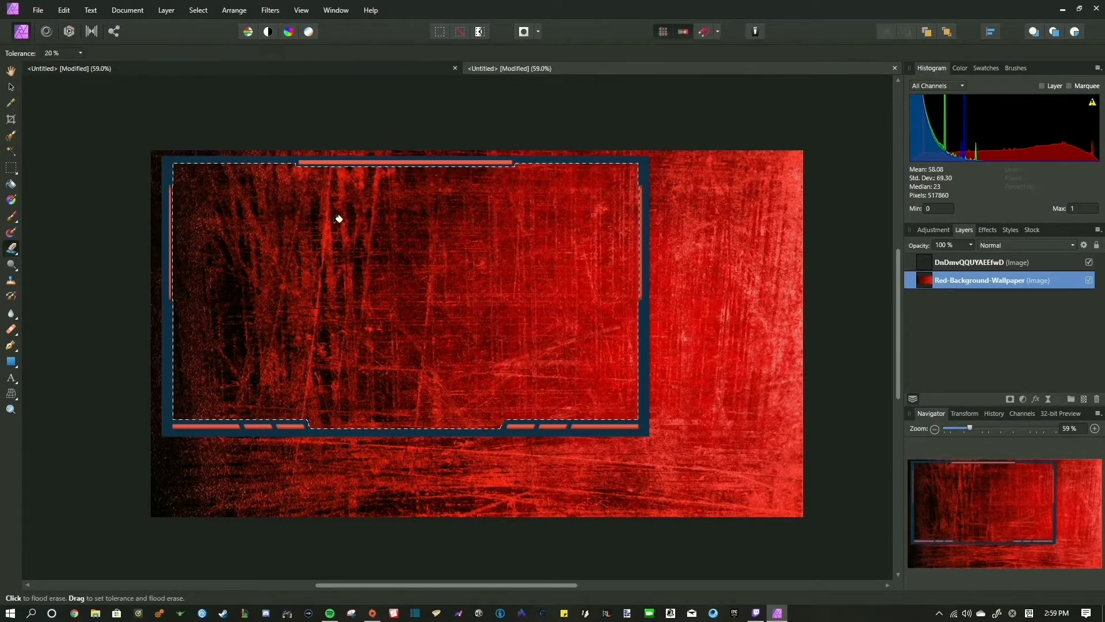
pyautogui.click(10, 248)
pyautogui.click(57, 248)
pyautogui.moveTo(291, 168)
pyautogui.mouseDown()
pyautogui.moveTo(201, 206)
pyautogui.moveTo(163, 178)
pyautogui.moveTo(198, 382)
pyautogui.moveTo(348, 234)
pyautogui.moveTo(327, 198)
pyautogui.moveTo(425, 173)
pyautogui.moveTo(622, 179)
pyautogui.moveTo(630, 243)
pyautogui.moveTo(535, 406)
pyautogui.moveTo(457, 414)
pyautogui.moveTo(592, 374)
pyautogui.moveTo(595, 265)
pyautogui.moveTo(478, 217)
pyautogui.moveTo(192, 350)
pyautogui.moveTo(399, 379)
pyautogui.moveTo(578, 331)
pyautogui.moveTo(376, 357)
pyautogui.mouseUp()
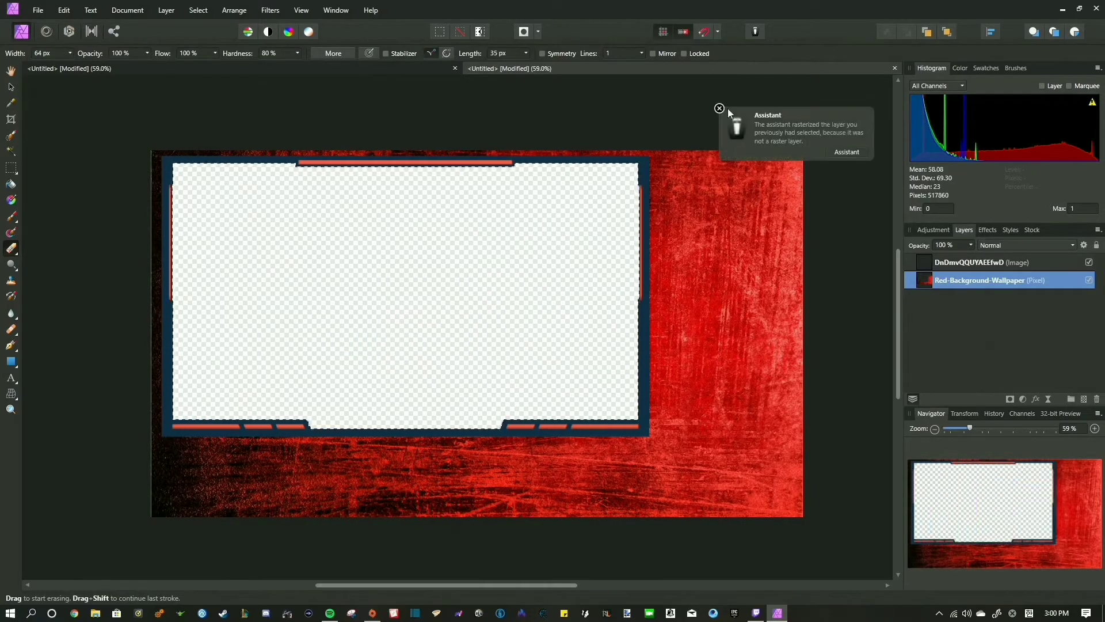
# Step: Duplicate the webcam frame and shrink the copy into the lower-right corner
pyautogui.hotkey('ctrl', 'j')
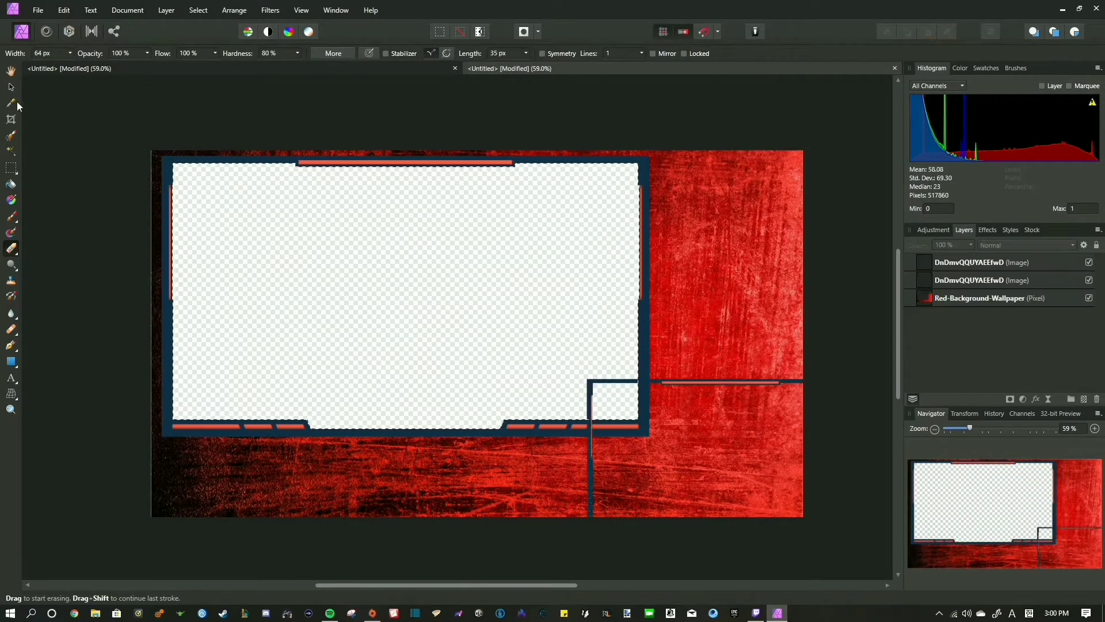
pyautogui.moveTo(394, 338); pyautogui.dragTo(532, 426)
pyautogui.moveTo(575, 470); pyautogui.dragTo(707, 483)
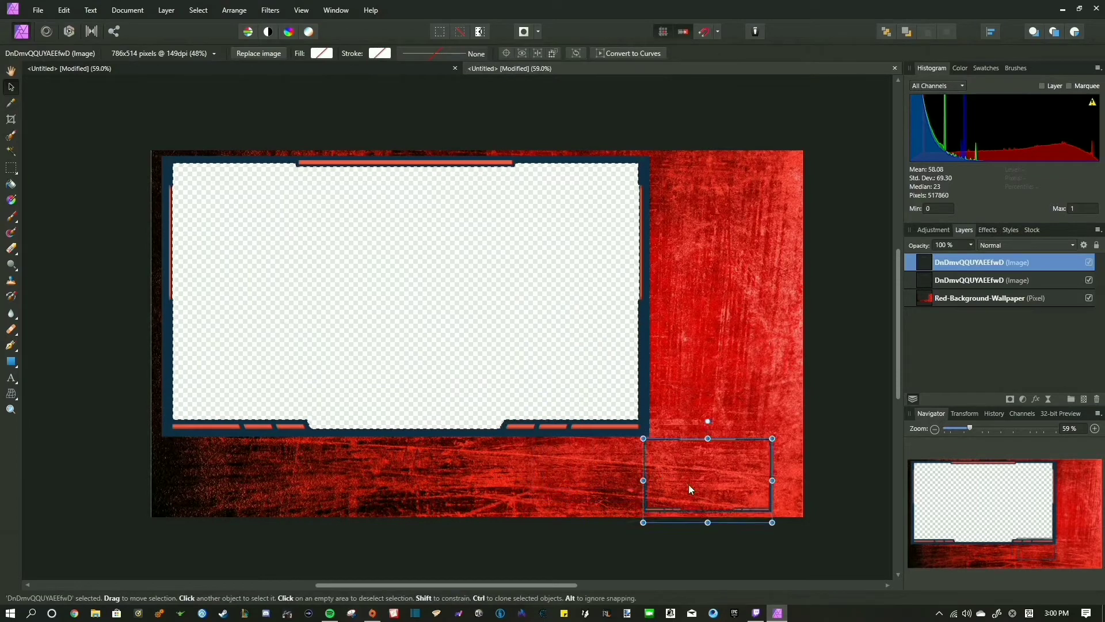
# Step: Erase the wallpaper inside the small frame's flood-selected opening
pyautogui.press('w')
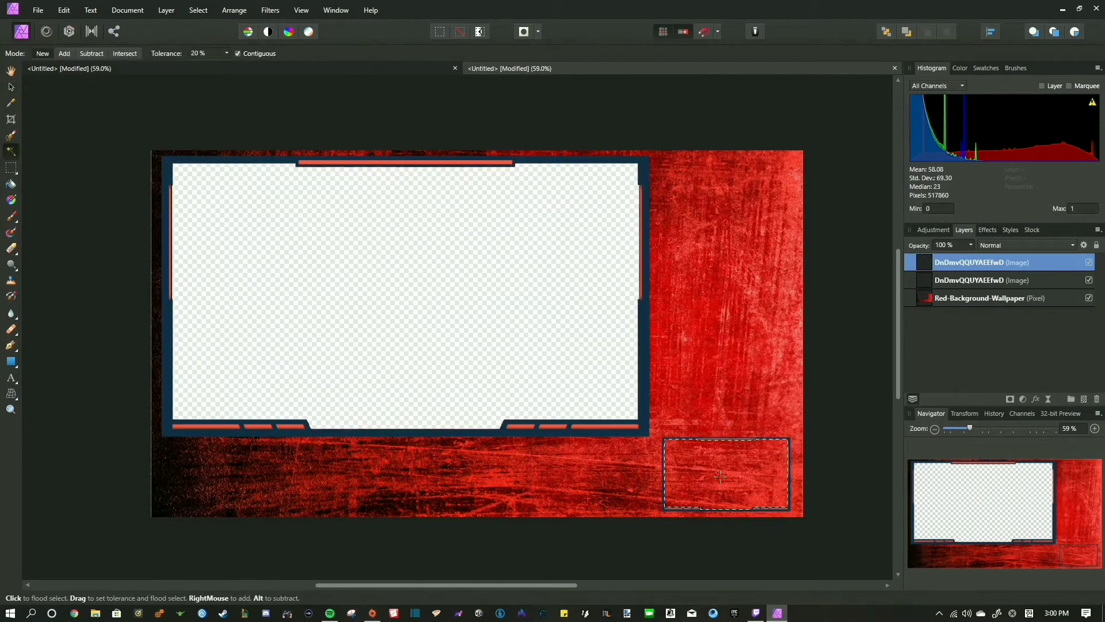
pyautogui.click(11, 248)
pyautogui.click(978, 297)
pyautogui.moveTo(673, 454)
pyautogui.mouseDown()
pyautogui.moveTo(708, 510)
pyautogui.moveTo(774, 500)
pyautogui.mouseUp()
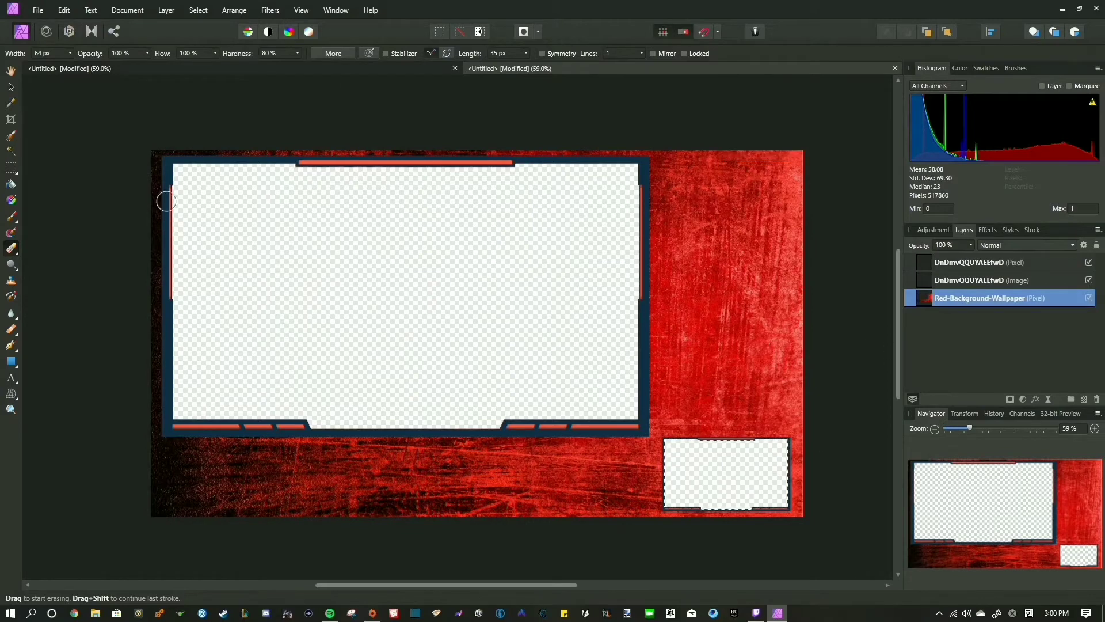
pyautogui.click(11, 86)
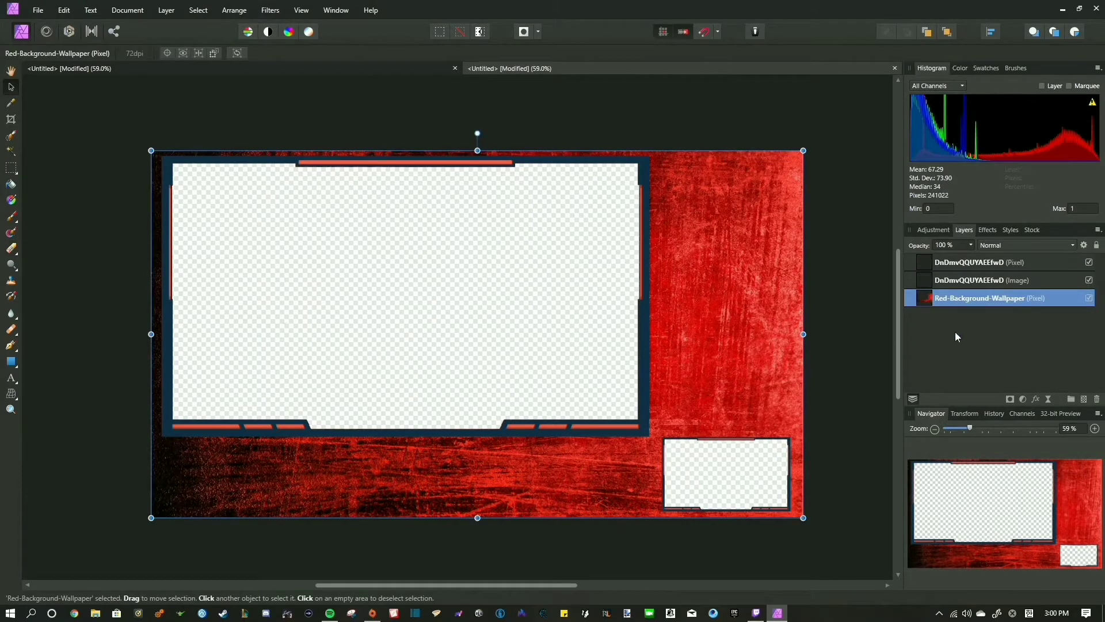
# Step: Paste the Pokemon Party Member logo, scaled into the top-right corner, and paste the pokeball image
pyautogui.hotkey('ctrl', 'v')
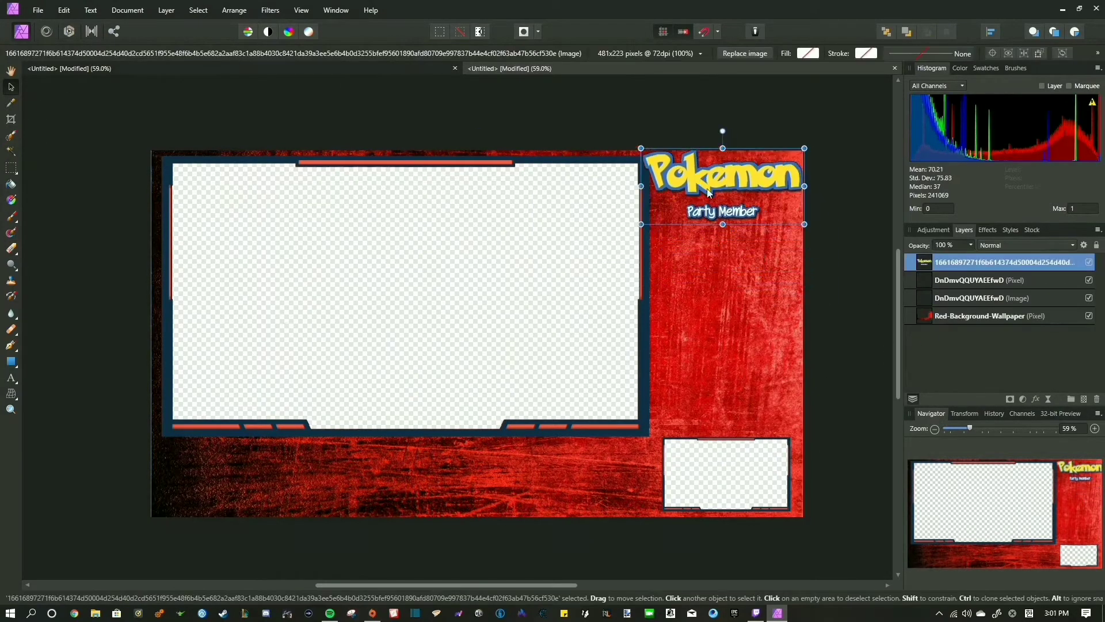
pyautogui.moveTo(699, 233); pyautogui.dragTo(746, 187)
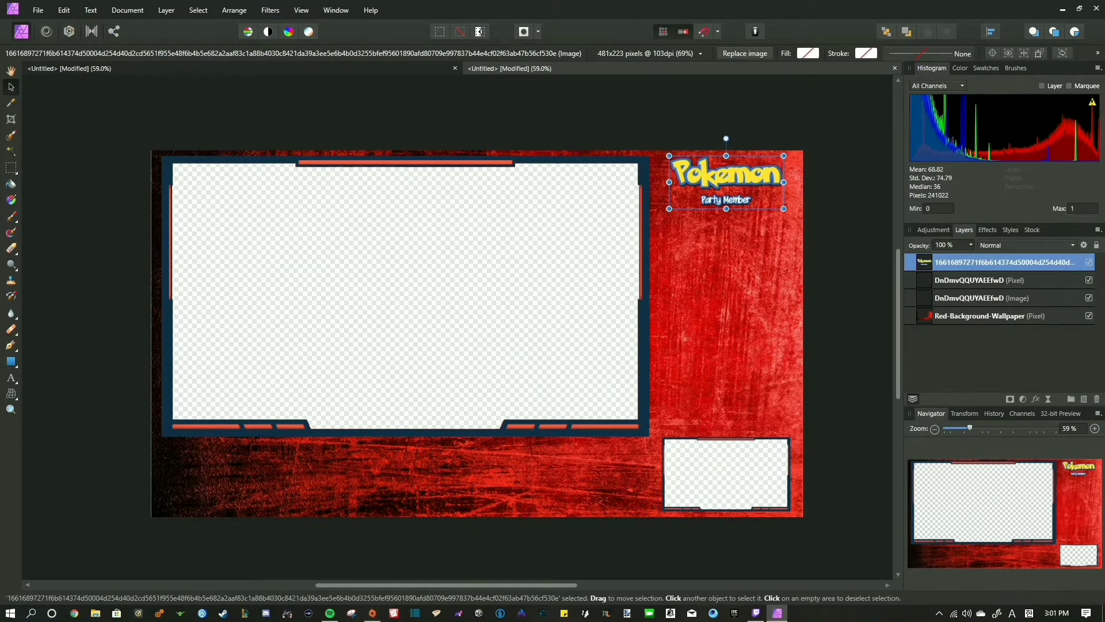
pyautogui.hotkey('ctrl', 'v')
# Step: Flood-select and erase the white background around the pokeball on its layer
pyautogui.click(11, 151)
pyautogui.press('e')
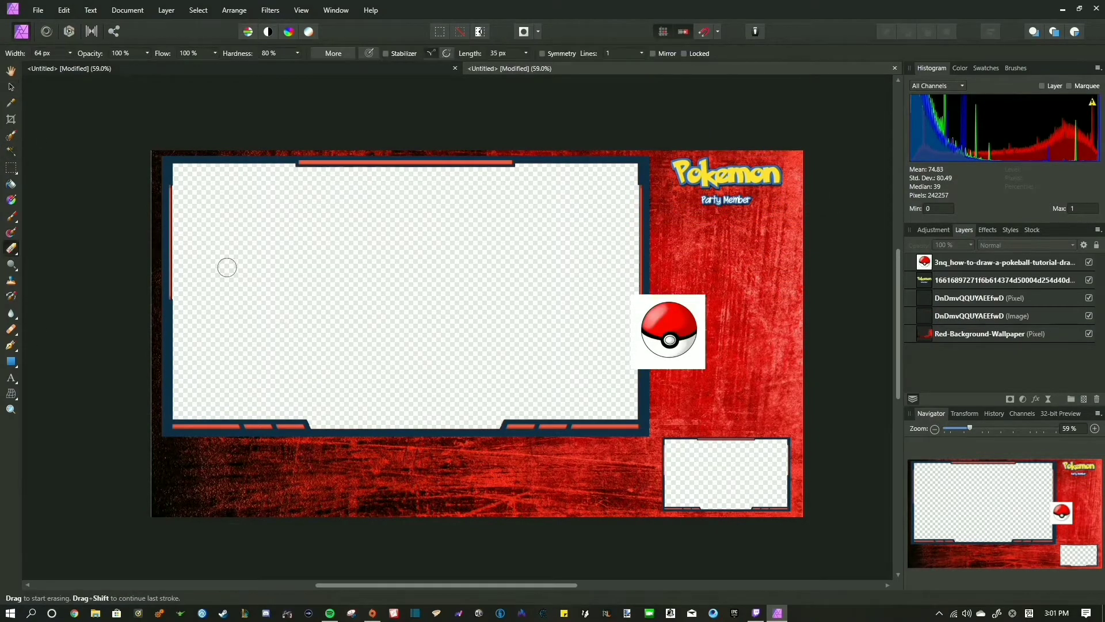
pyautogui.scroll(5, 610, 329)
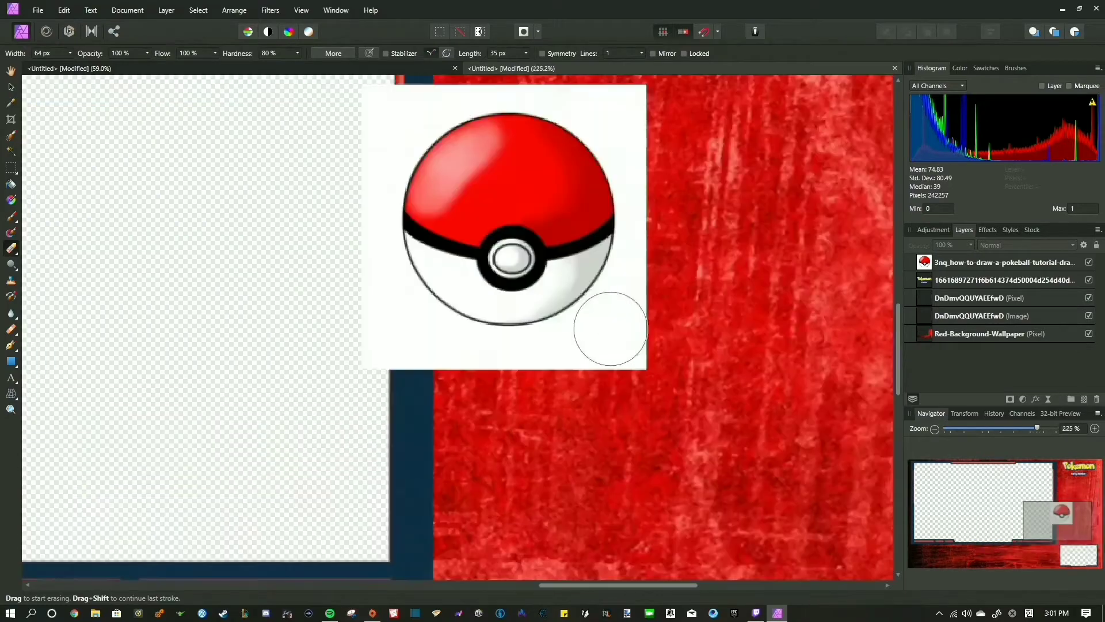
pyautogui.click(11, 151)
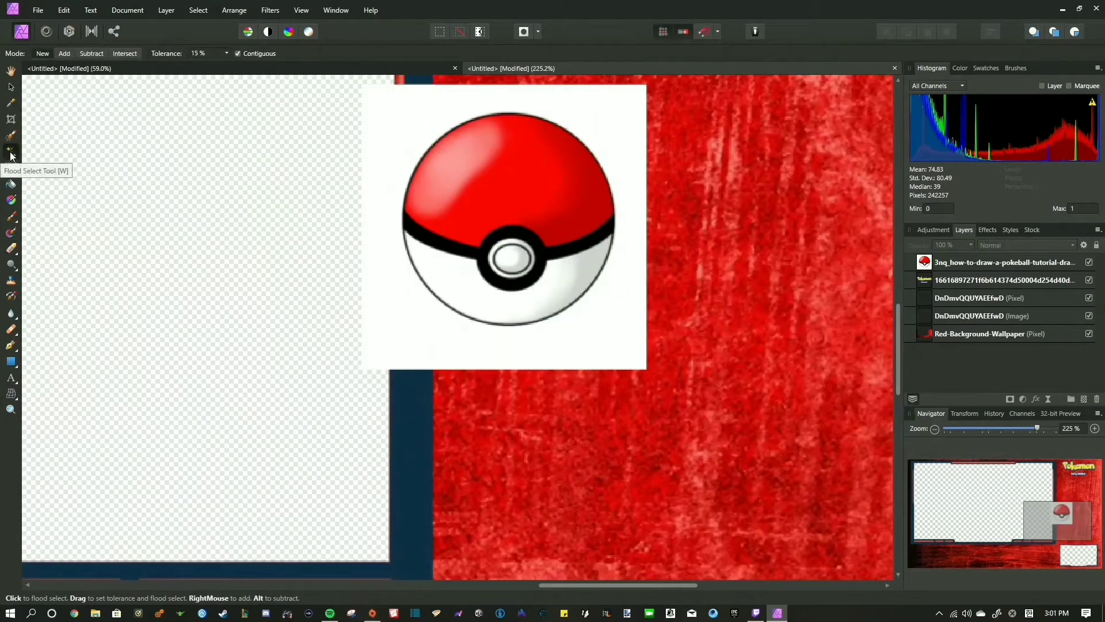
pyautogui.click(972, 263)
pyautogui.press('e')
pyautogui.moveTo(402, 95)
pyautogui.mouseDown()
pyautogui.moveTo(630, 360)
pyautogui.moveTo(395, 246)
pyautogui.mouseUp()
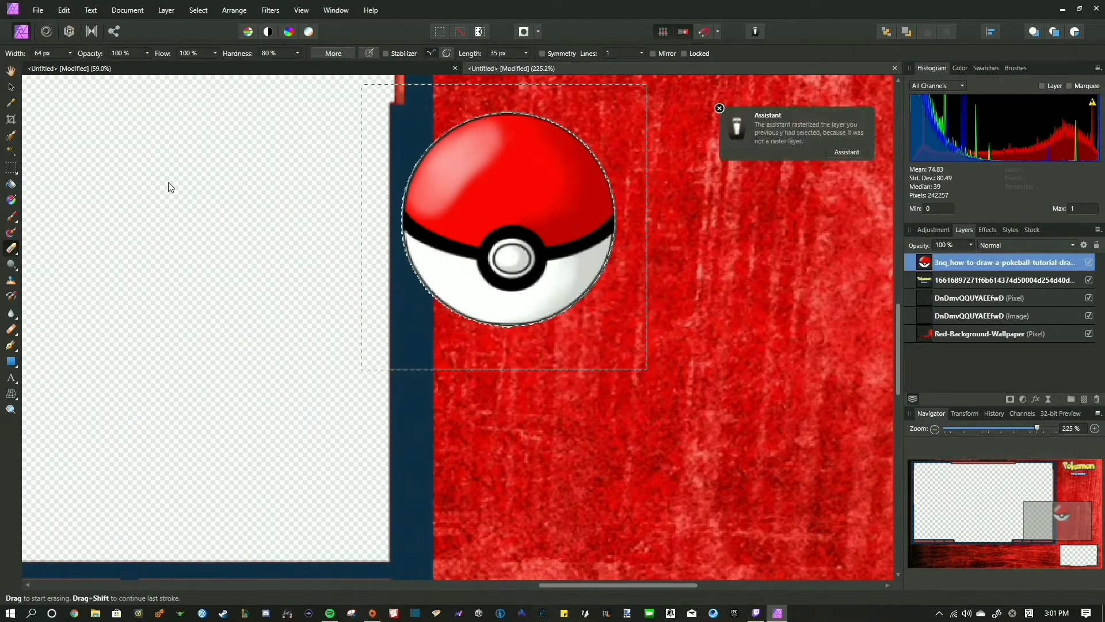
pyautogui.hotkey('ctrl', 'z')
pyautogui.press('v')
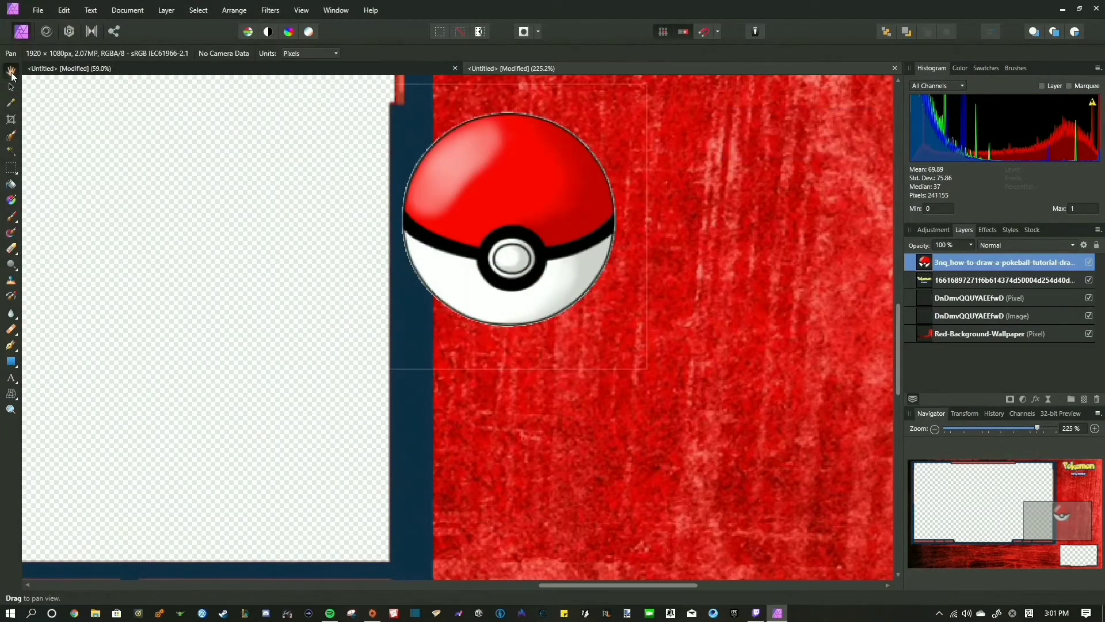
pyautogui.scroll(-4, 618, 227)
pyautogui.scroll(-2, 705, 233)
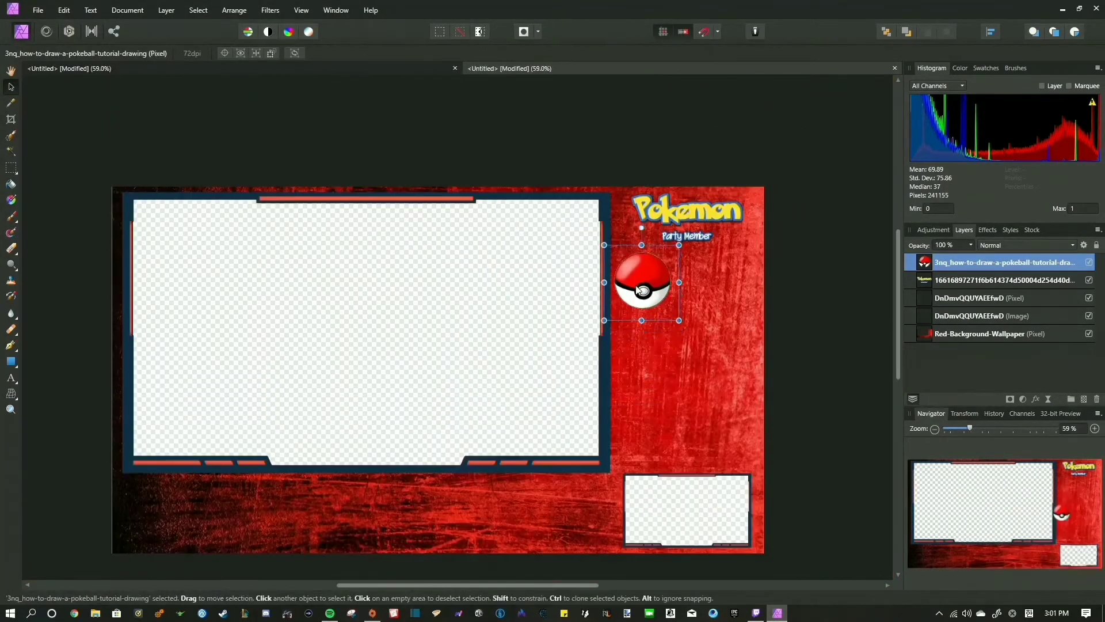
# Step: Duplicate the pokeball into two columns under the logo and paste the Sword Shield logo
pyautogui.moveTo(645, 280)
pyautogui.mouseDown()
pyautogui.moveTo(731, 304)
pyautogui.moveTo(640, 338)
pyautogui.moveTo(639, 353)
pyautogui.moveTo(700, 351)
pyautogui.mouseUp()
pyautogui.hotkey('ctrl', 'j')
pyautogui.hotkey('ctrl', 'j')
pyautogui.hotkey('ctrl', 'j')
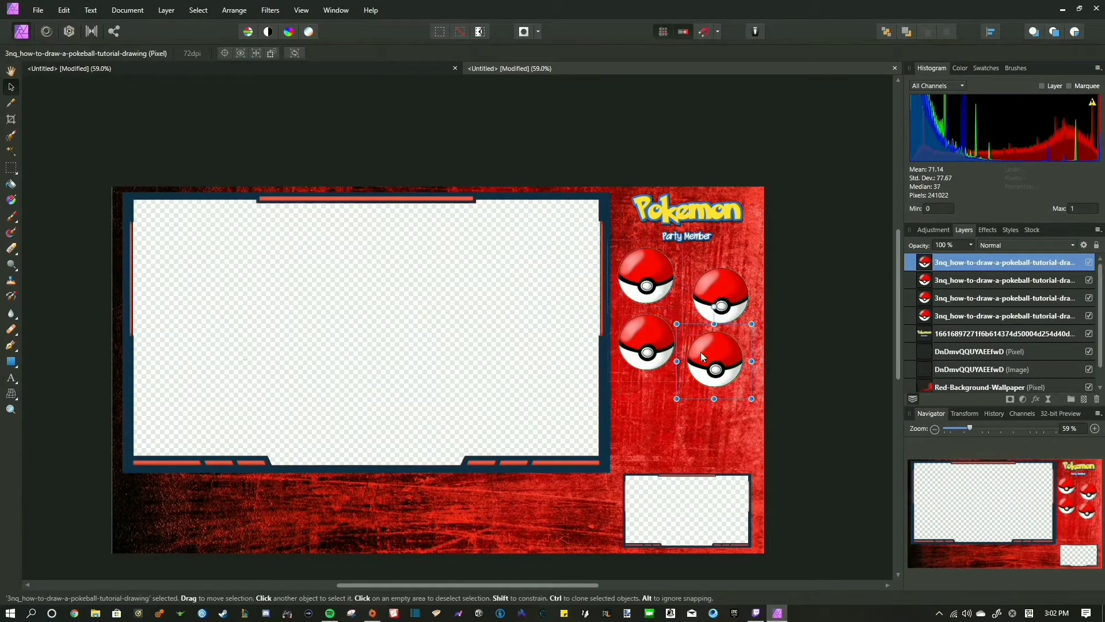
pyautogui.moveTo(716, 304); pyautogui.dragTo(716, 293)
pyautogui.moveTo(646, 276); pyautogui.dragTo(644, 259)
pyautogui.moveTo(686, 220); pyautogui.dragTo(700, 209)
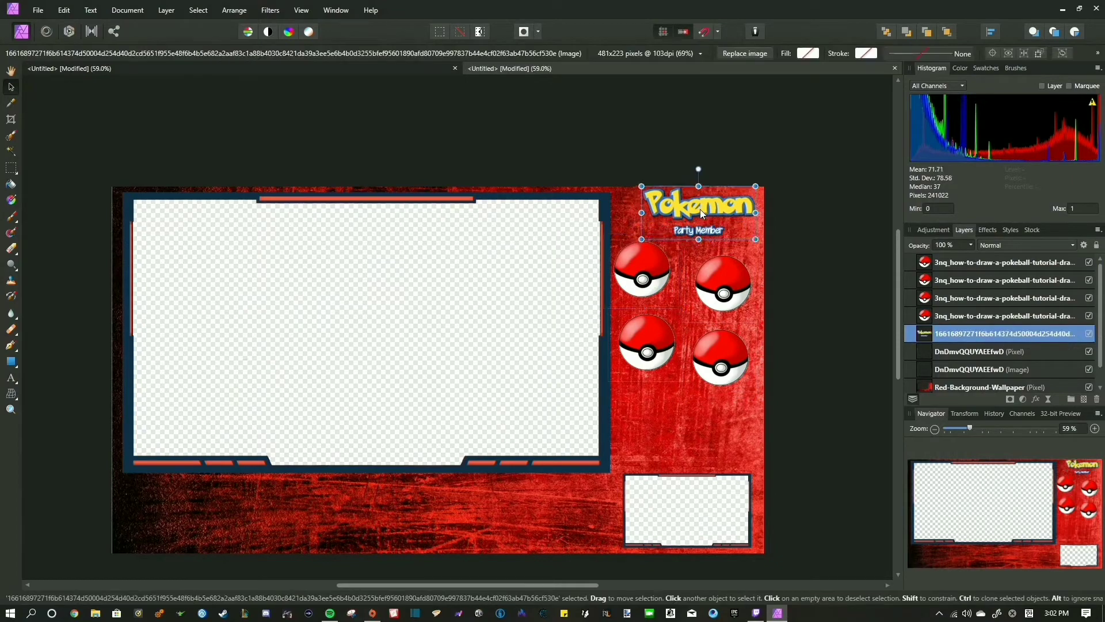
pyautogui.click(662, 268)
pyautogui.moveTo(712, 282); pyautogui.dragTo(706, 280)
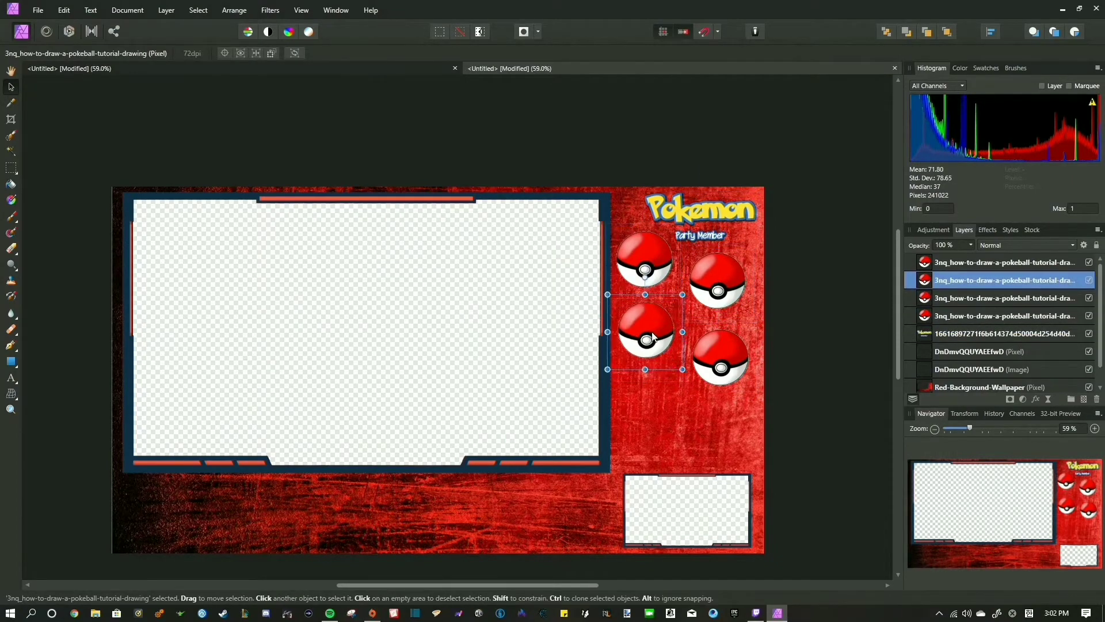
pyautogui.moveTo(718, 365)
pyautogui.mouseDown()
pyautogui.moveTo(646, 403)
pyautogui.moveTo(714, 423)
pyautogui.mouseUp()
pyautogui.hotkey('ctrl', 'j')
pyautogui.hotkey('ctrl', 'j')
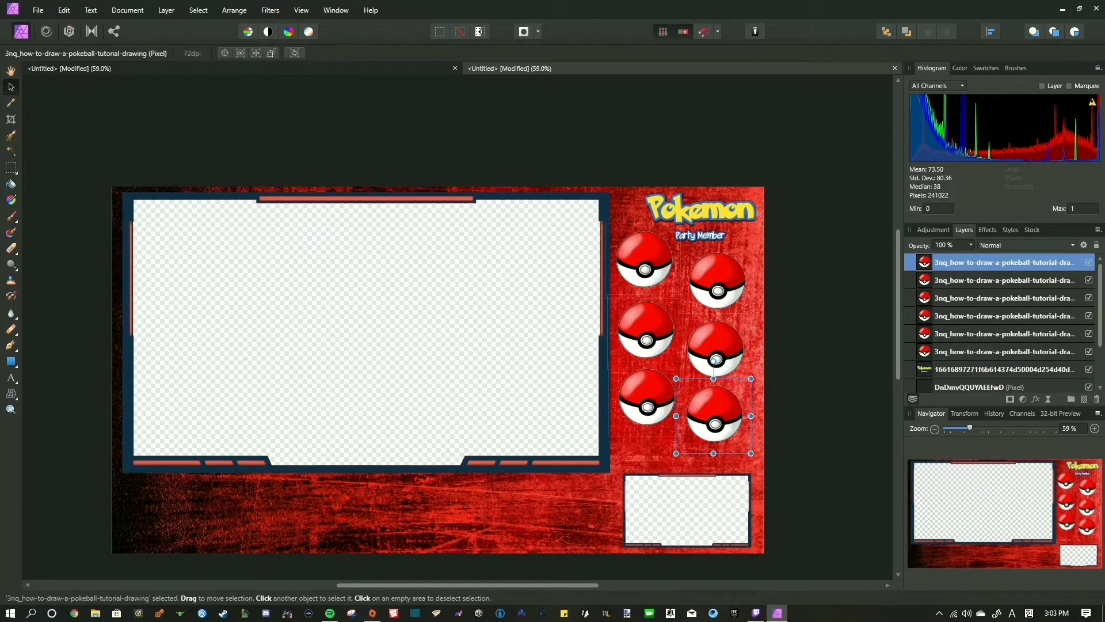
pyautogui.hotkey('ctrl', 'v')
# Step: Flood-select and erase the white background surrounding the Sword Shield logo
pyautogui.press('w')
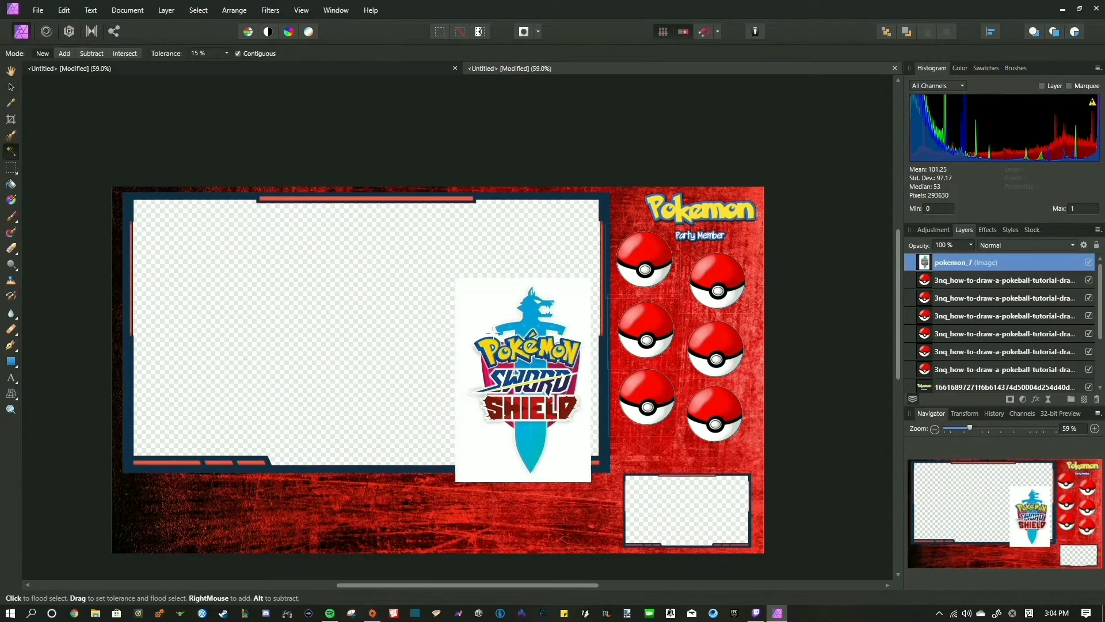
pyautogui.click(494, 331)
pyautogui.press('e')
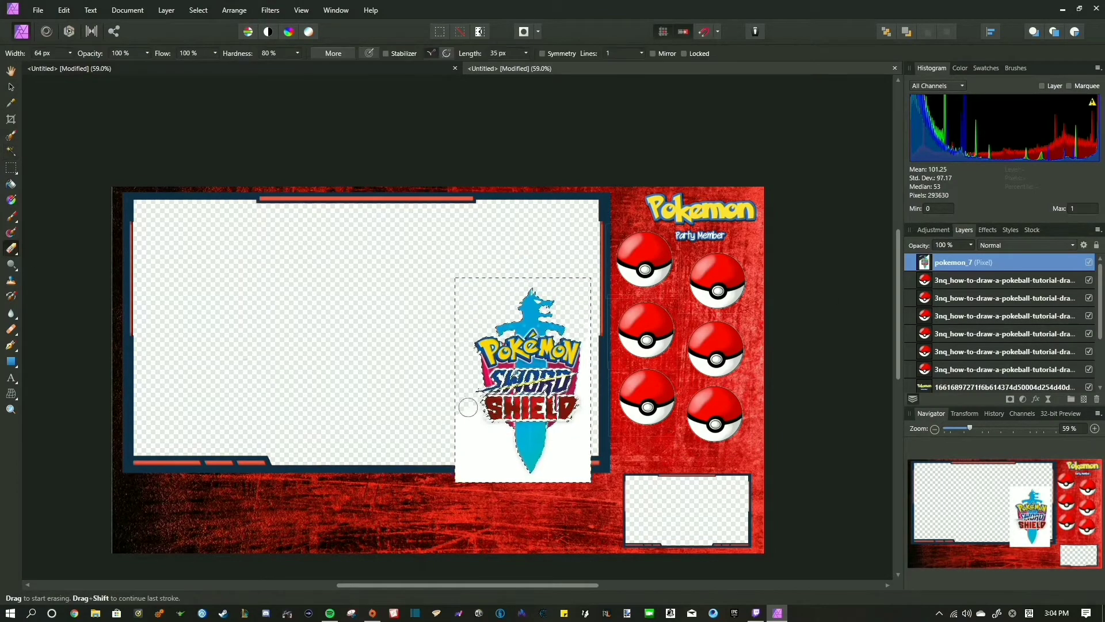
pyautogui.moveTo(468, 407); pyautogui.dragTo(576, 449)
pyautogui.scroll(5, 558, 400)
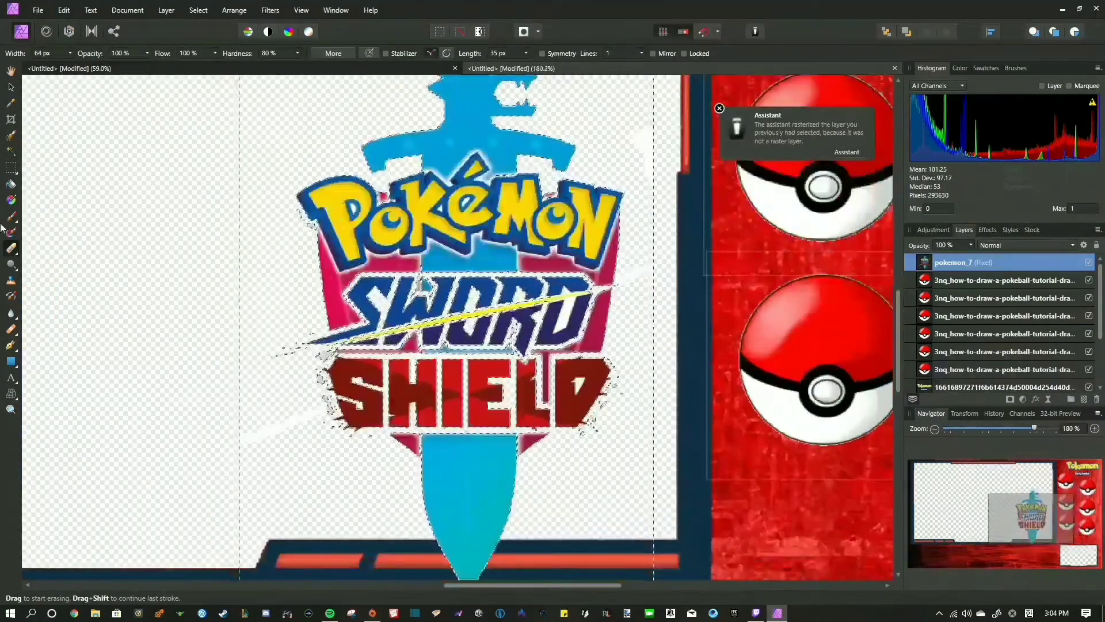
pyautogui.hotkey('ctrl', 'd')
# Step: Zoom in and erase the white gap inside the wolf's ear
pyautogui.press('w')
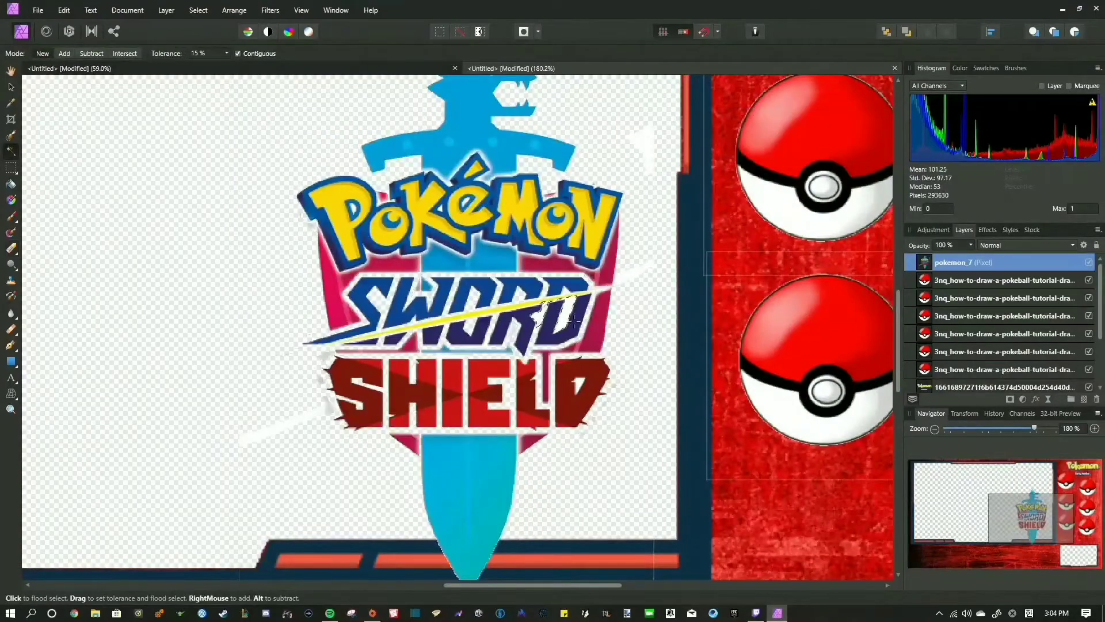
pyautogui.scroll(-2, 498, 102)
pyautogui.scroll(-3, 497, 102)
pyautogui.scroll(5, 553, 173)
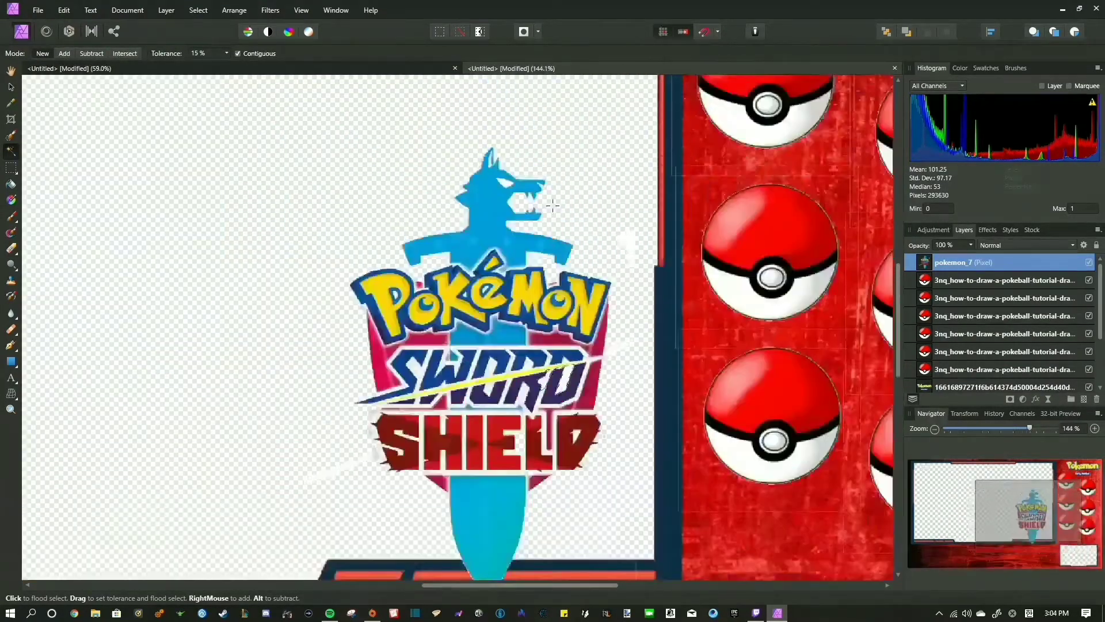
pyautogui.scroll(3, 495, 330)
pyautogui.press('e')
pyautogui.press('w')
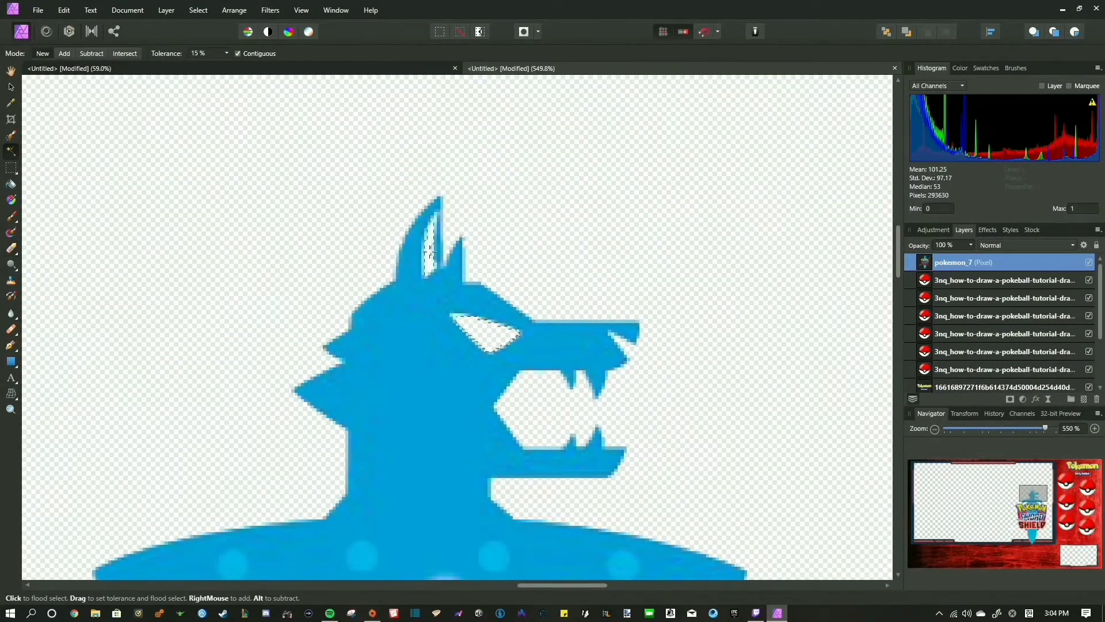
pyautogui.click(430, 241)
pyautogui.press('e')
pyautogui.scroll(-10, 659, 334)
pyautogui.scroll(5, 659, 334)
pyautogui.scroll(-2, 658, 334)
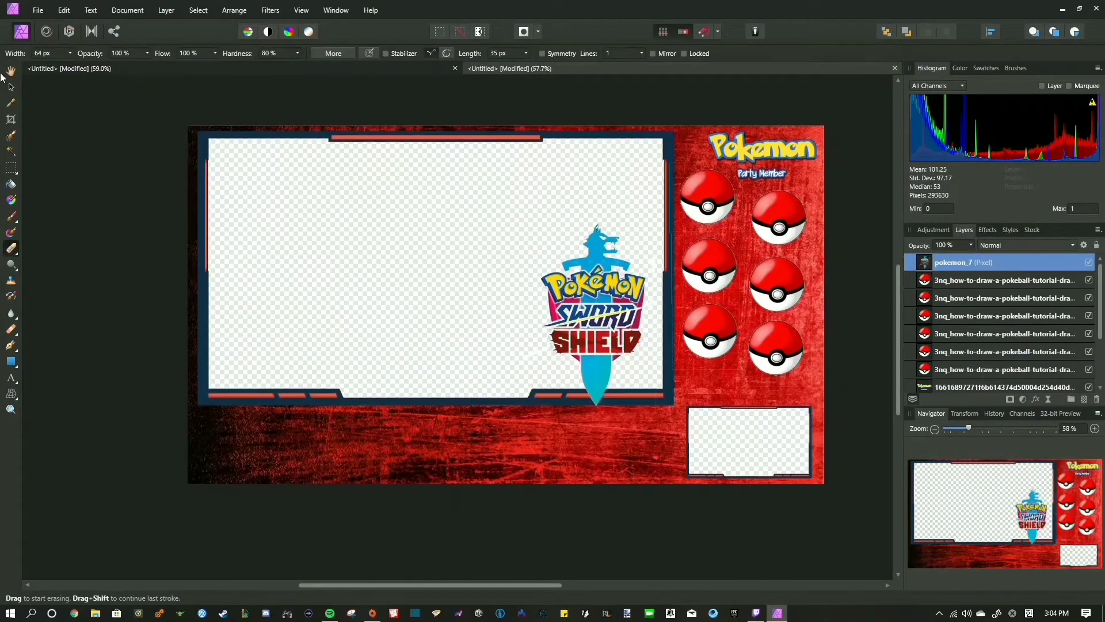
pyautogui.click(11, 87)
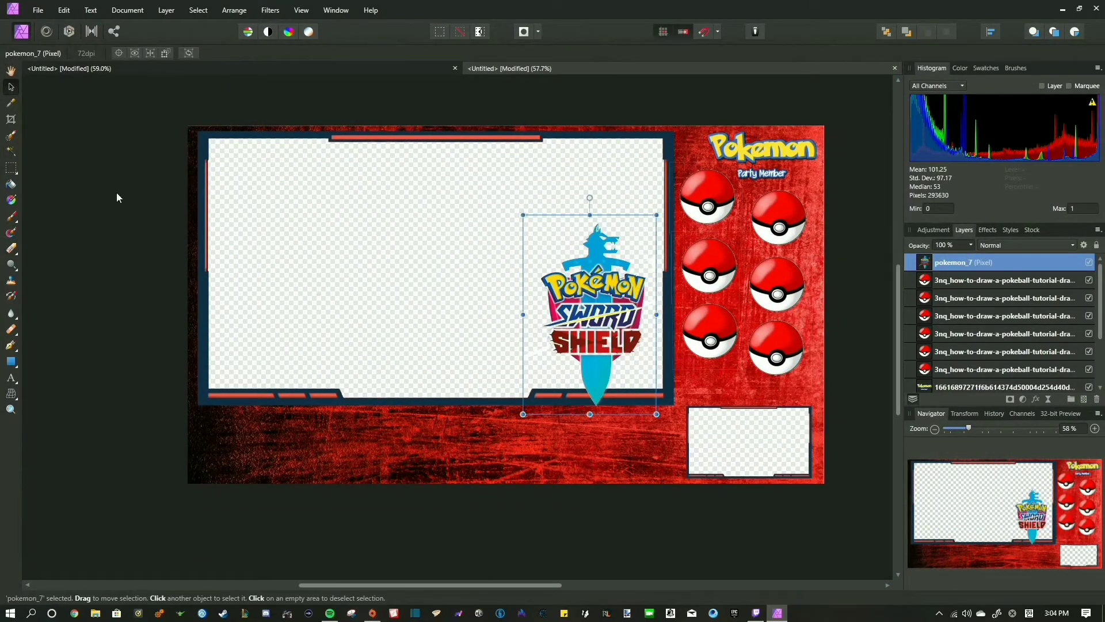
# Step: Scale down the Sword Shield logo and fit it into the overlay's bottom-left corner
pyautogui.moveTo(522, 215); pyautogui.dragTo(591, 315)
pyautogui.moveTo(609, 390)
pyautogui.mouseDown()
pyautogui.moveTo(239, 421)
pyautogui.moveTo(216, 438)
pyautogui.mouseUp()
pyautogui.moveTo(263, 383); pyautogui.dragTo(277, 357)
pyautogui.moveTo(230, 431); pyautogui.dragTo(246, 433)
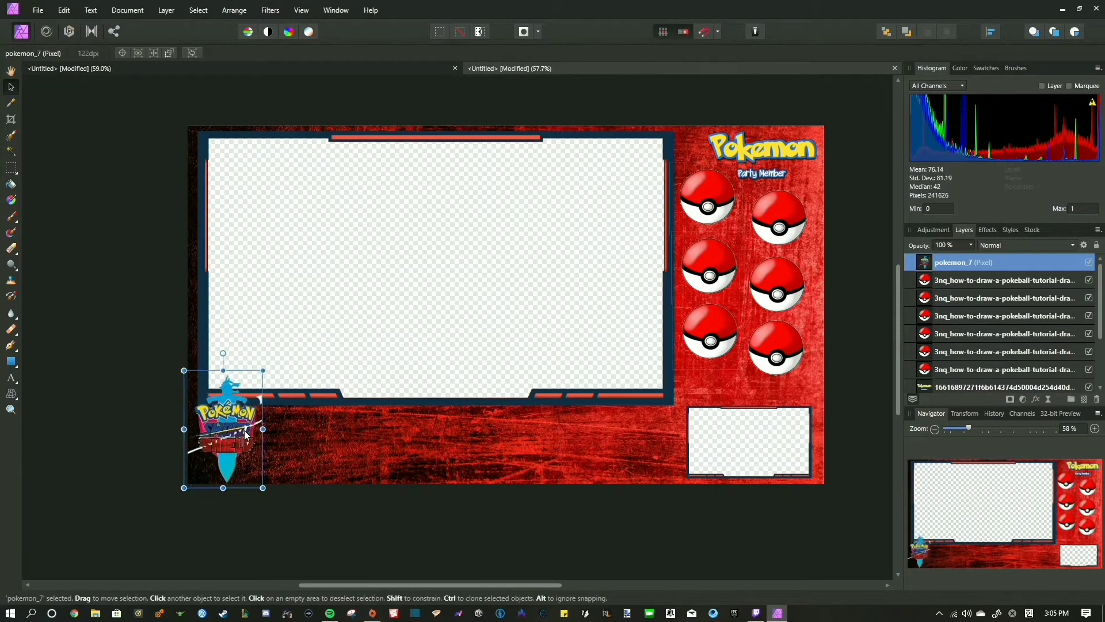
pyautogui.scroll(5, 267, 447)
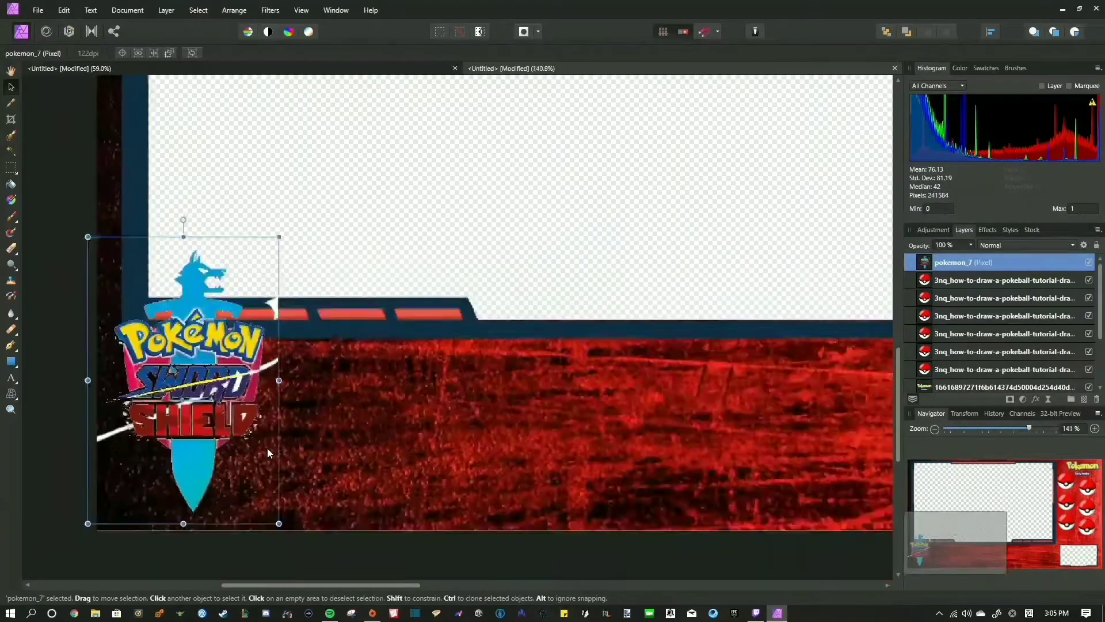
pyautogui.scroll(-3, 267, 447)
pyautogui.moveTo(240, 408); pyautogui.dragTo(228, 395)
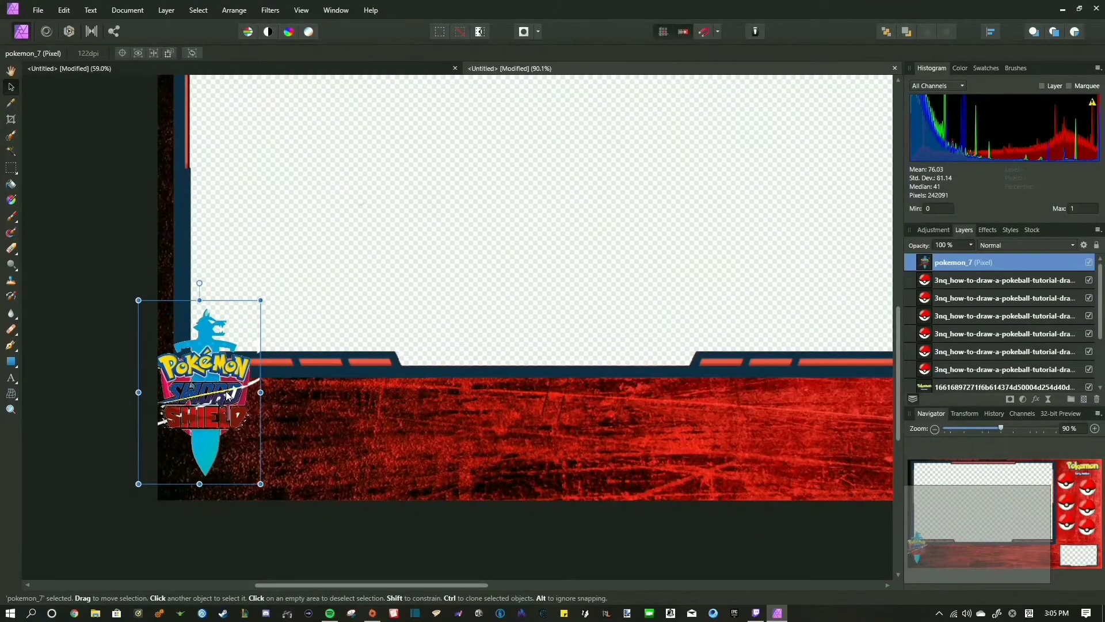
pyautogui.click(70, 448)
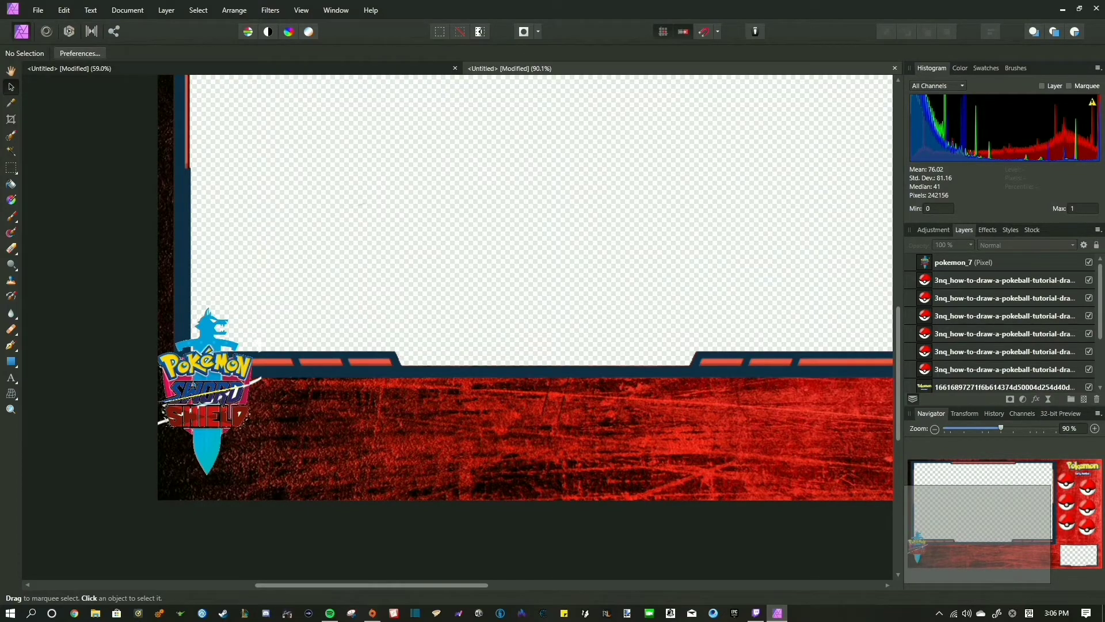
# Step: Resize the Pikachu-hat anime girl and stand her beside the small lower-right webcam frame
pyautogui.moveTo(718, 440); pyautogui.dragTo(719, 442)
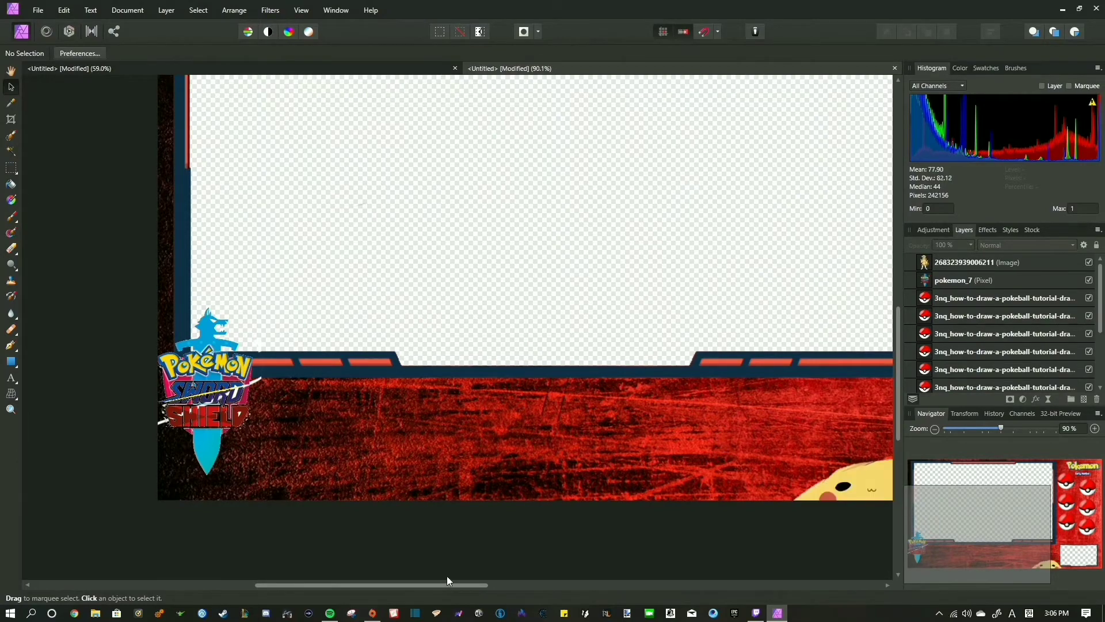
pyautogui.moveTo(447, 585); pyautogui.dragTo(586, 585)
pyautogui.moveTo(564, 454)
pyautogui.mouseDown()
pyautogui.moveTo(581, 419)
pyautogui.moveTo(535, 458)
pyautogui.moveTo(541, 426)
pyautogui.moveTo(633, 311)
pyautogui.mouseUp()
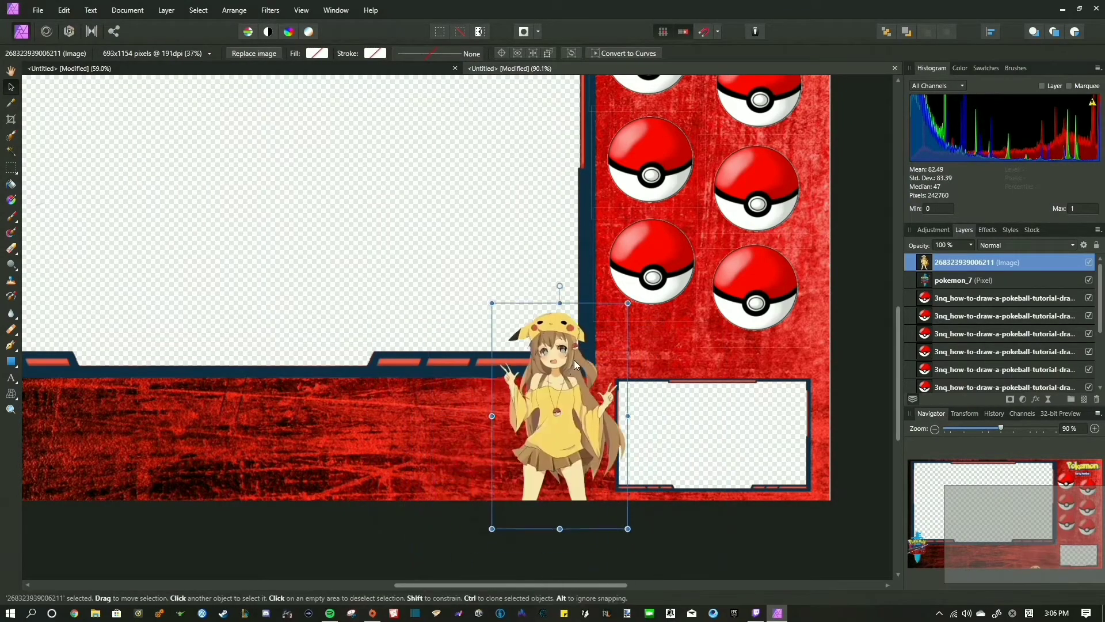
pyautogui.moveTo(578, 348); pyautogui.dragTo(562, 352)
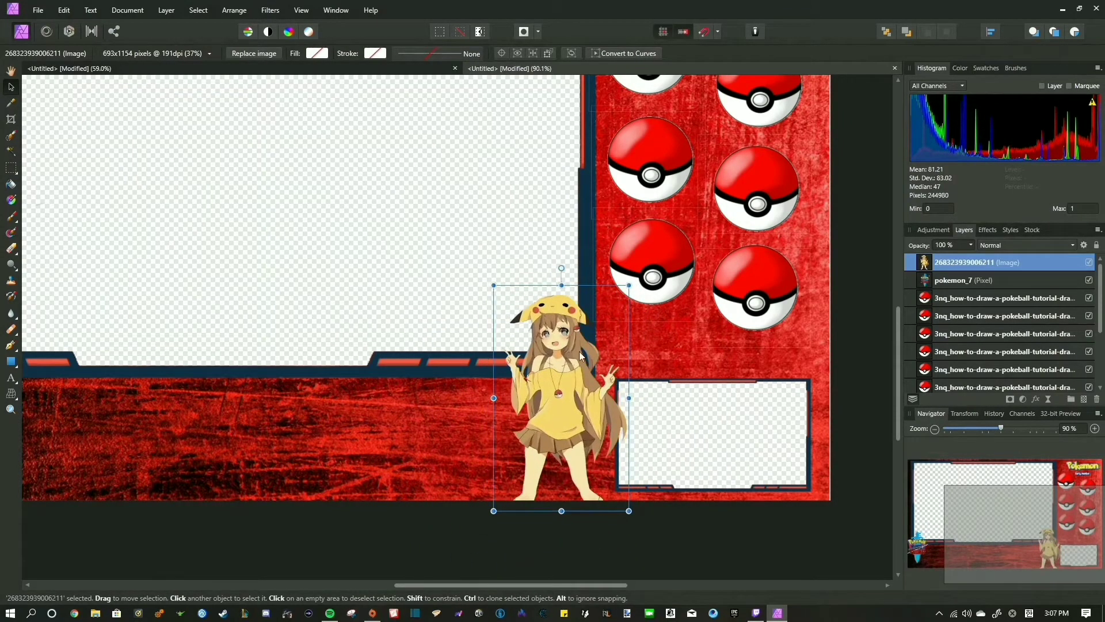
pyautogui.hotkey('ctrl', 'd')
pyautogui.hscroll(-5, 579, 351)
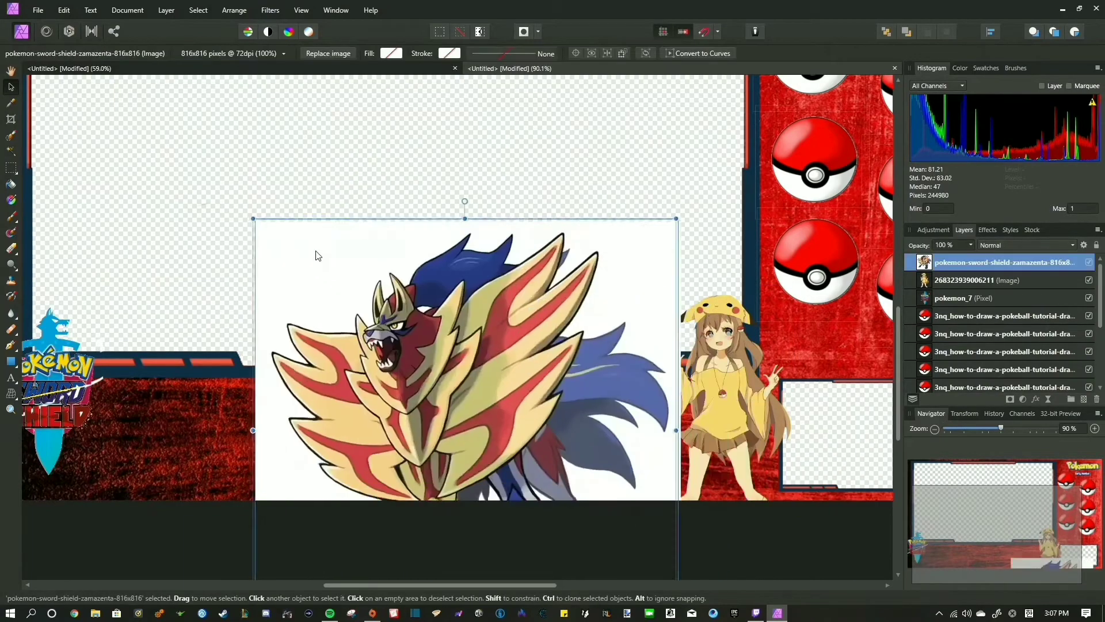
# Step: Drop in the Zamazenta image and erase its white background
pyautogui.moveTo(588, 478)
pyautogui.mouseDown()
pyautogui.moveTo(516, 379)
pyautogui.moveTo(576, 400)
pyautogui.mouseUp()
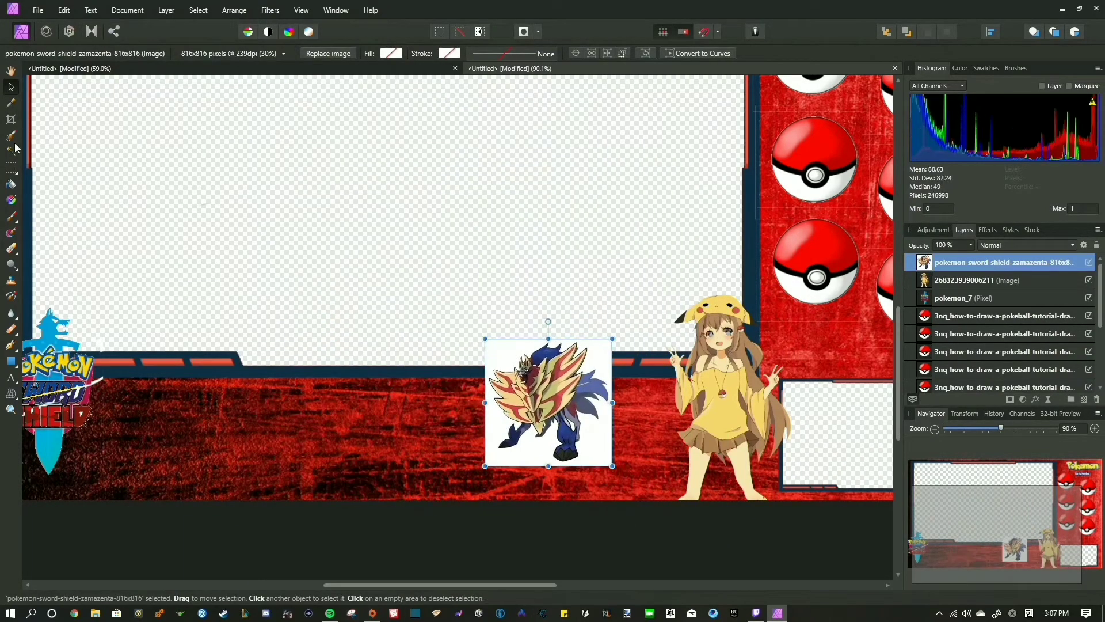
pyautogui.press('e')
pyautogui.press('Delete')
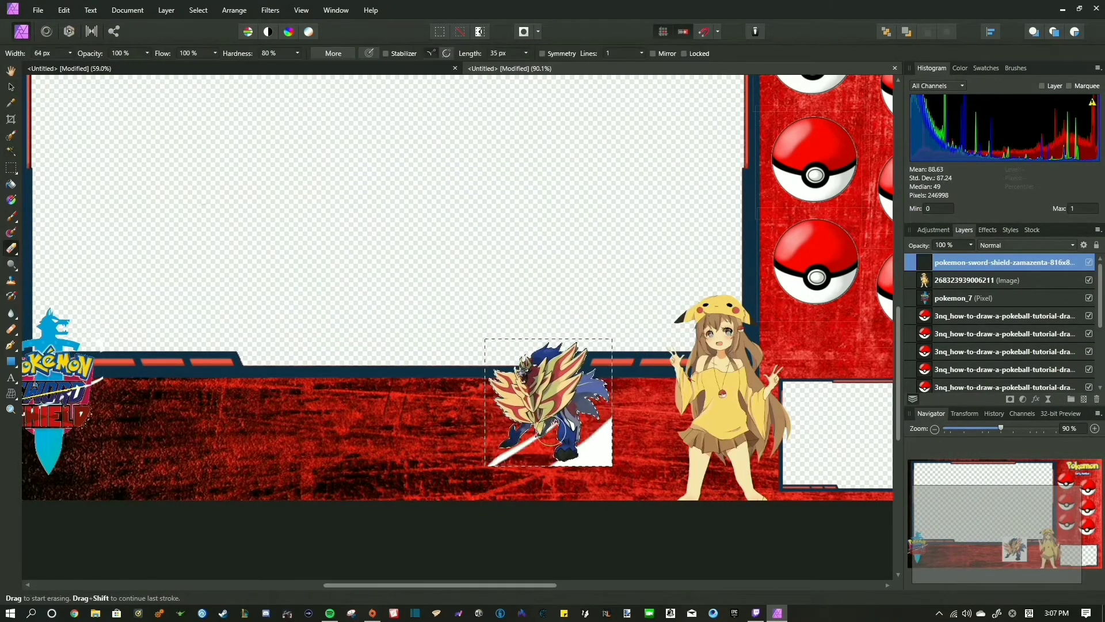
pyautogui.scroll(2, 616, 428)
pyautogui.scroll(3, 615, 428)
pyautogui.hotkey('ctrl', 'd')
pyautogui.scroll(3, 615, 428)
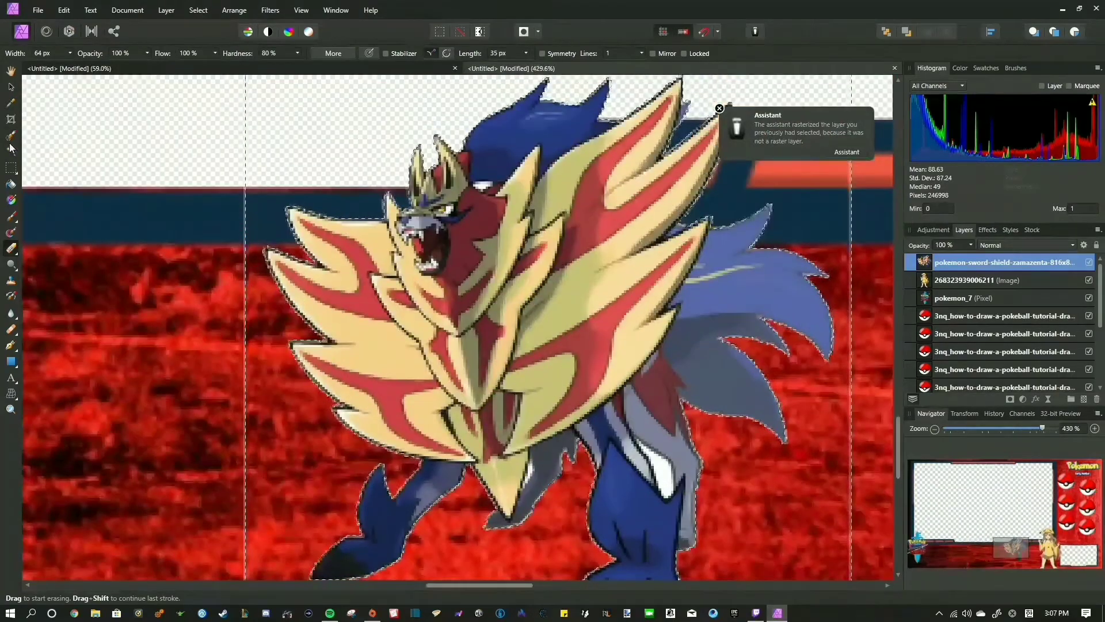
pyautogui.press('w')
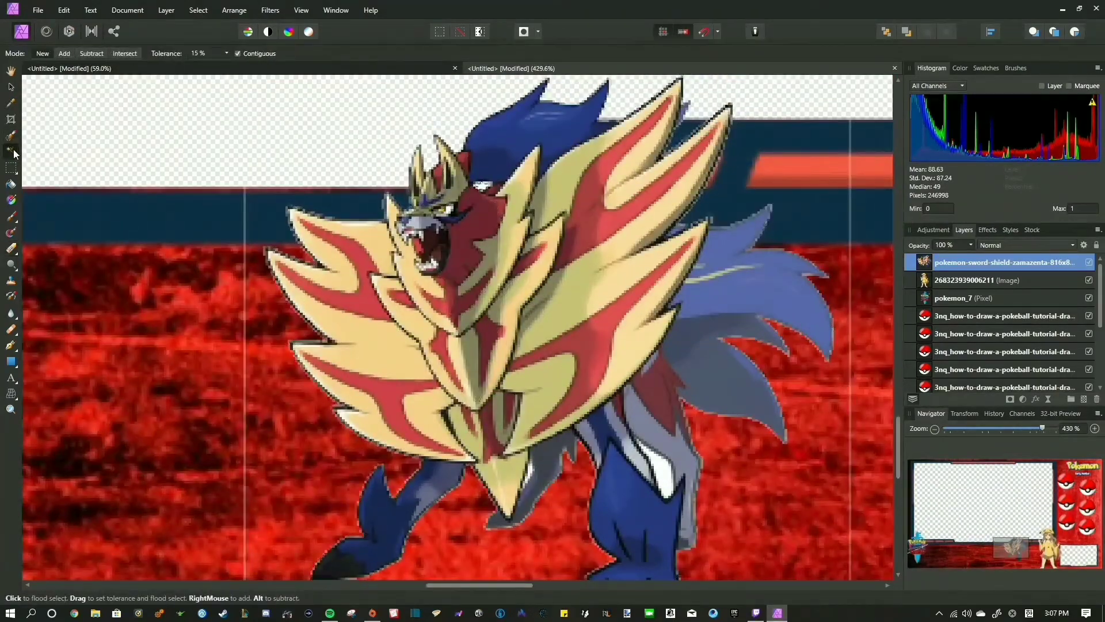
pyautogui.press('e')
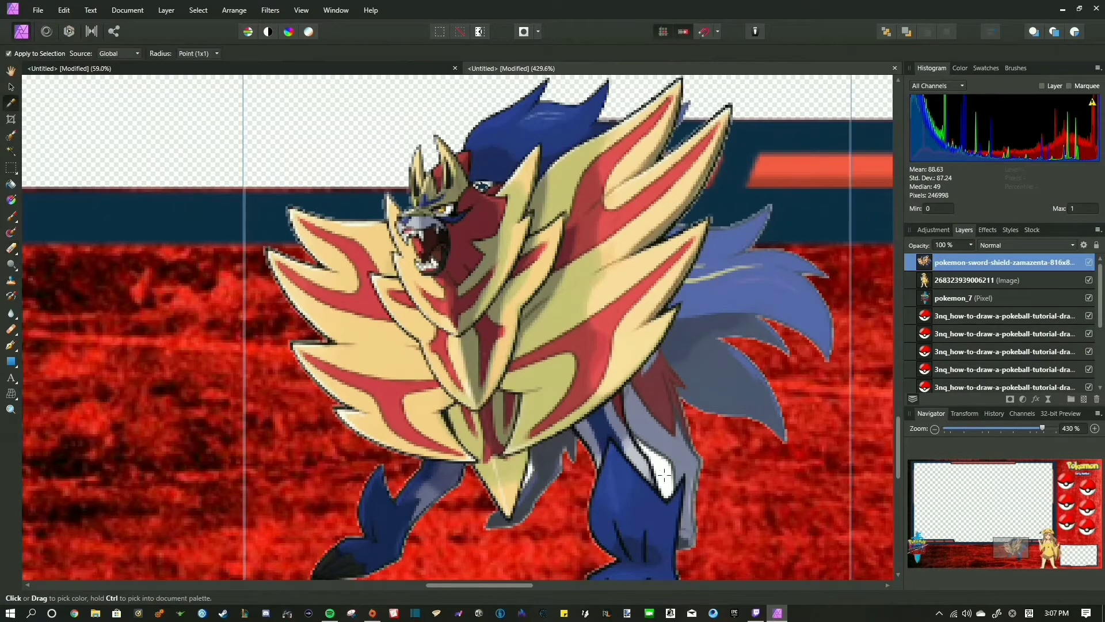
pyautogui.press('w')
pyautogui.press('b')
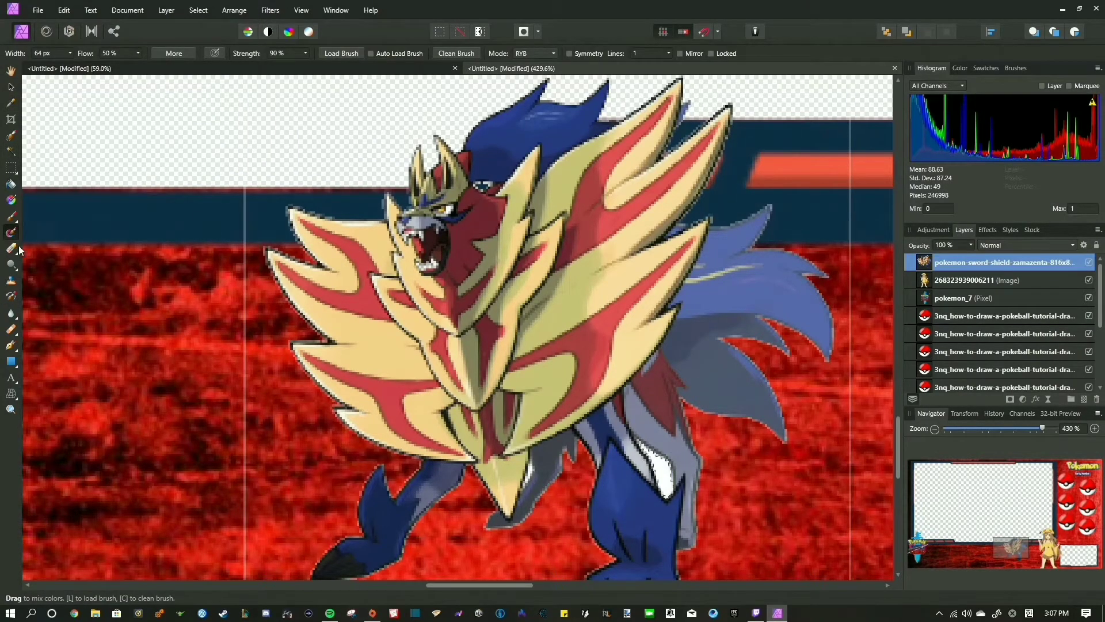
pyautogui.press('w')
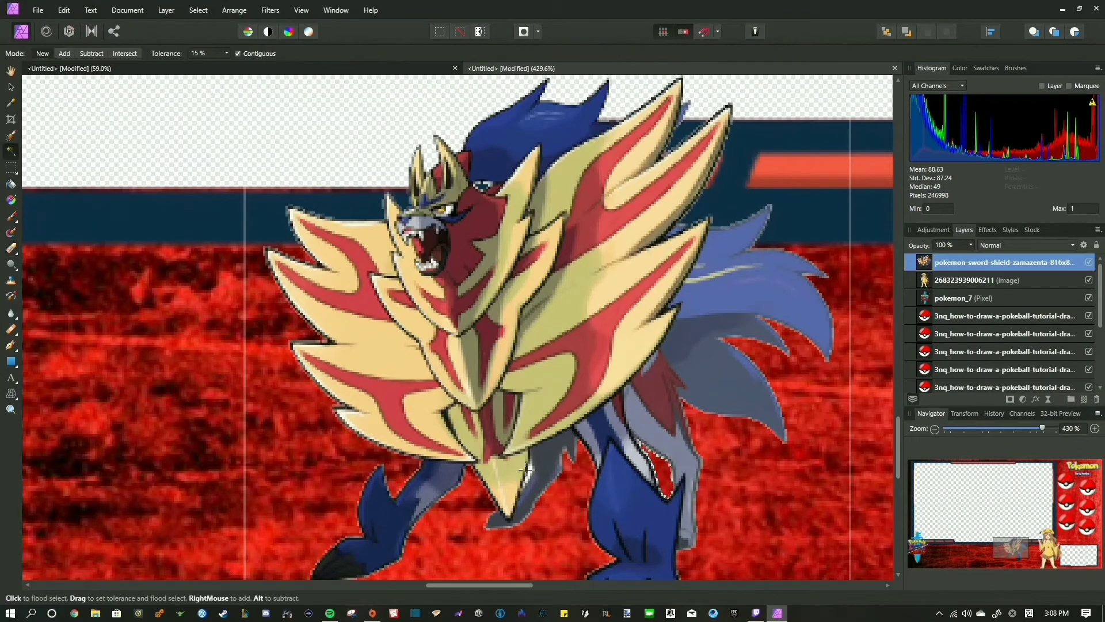
pyautogui.scroll(-5, 402, 537)
# Step: Move Zamazenta onto the red floor beside the anime girl and paste the Zacian image
pyautogui.click(12, 85)
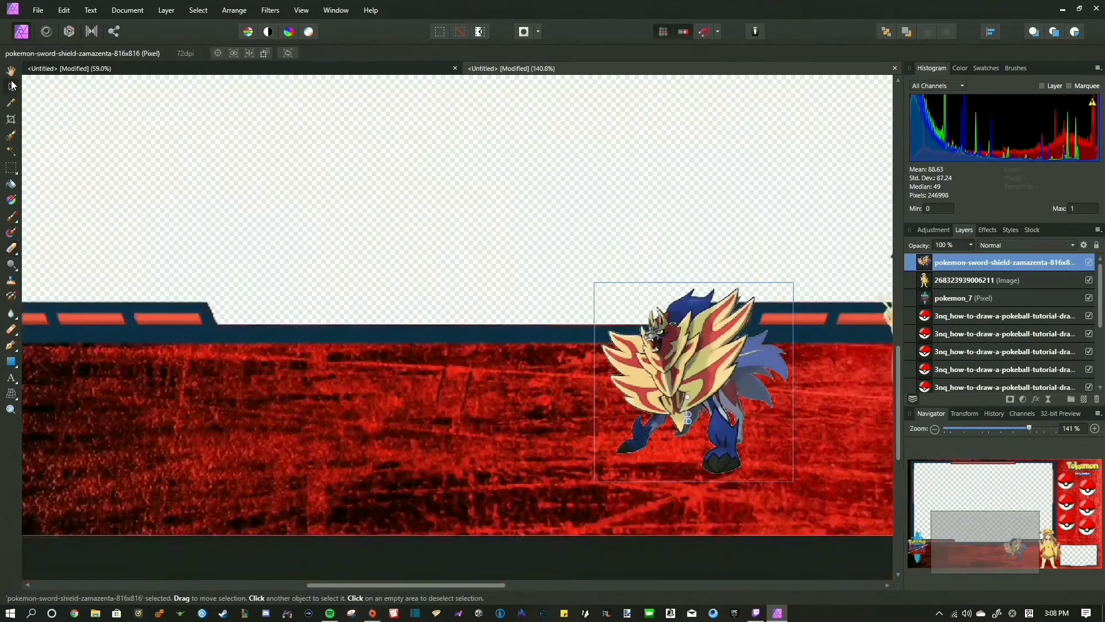
pyautogui.hscroll(5, 592, 592)
pyautogui.hscroll(-3, 567, 463)
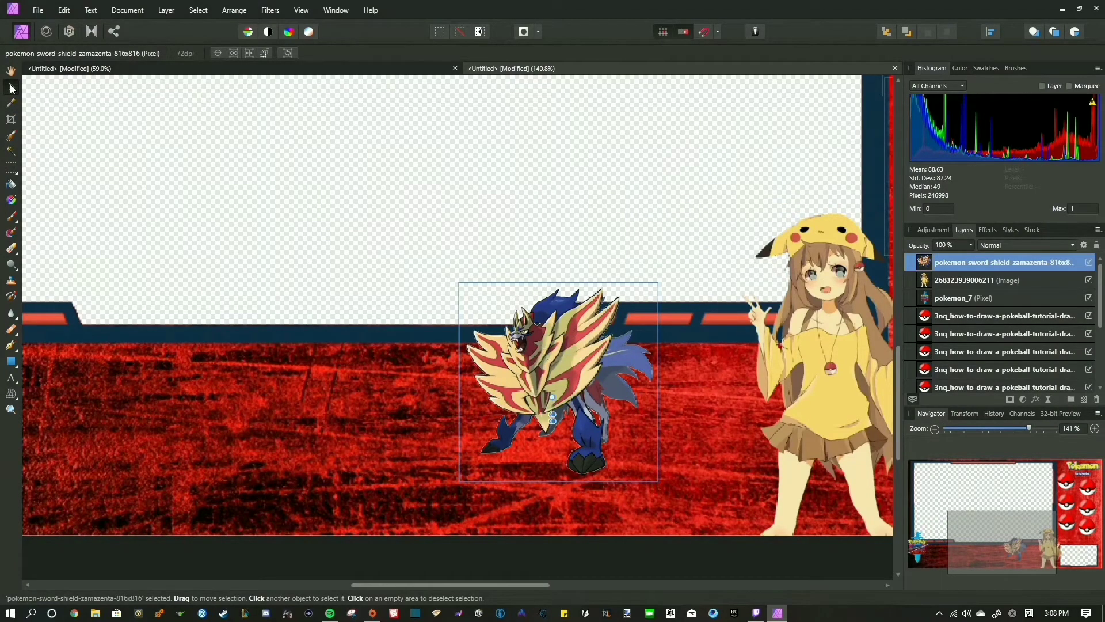
pyautogui.moveTo(586, 374); pyautogui.dragTo(678, 426)
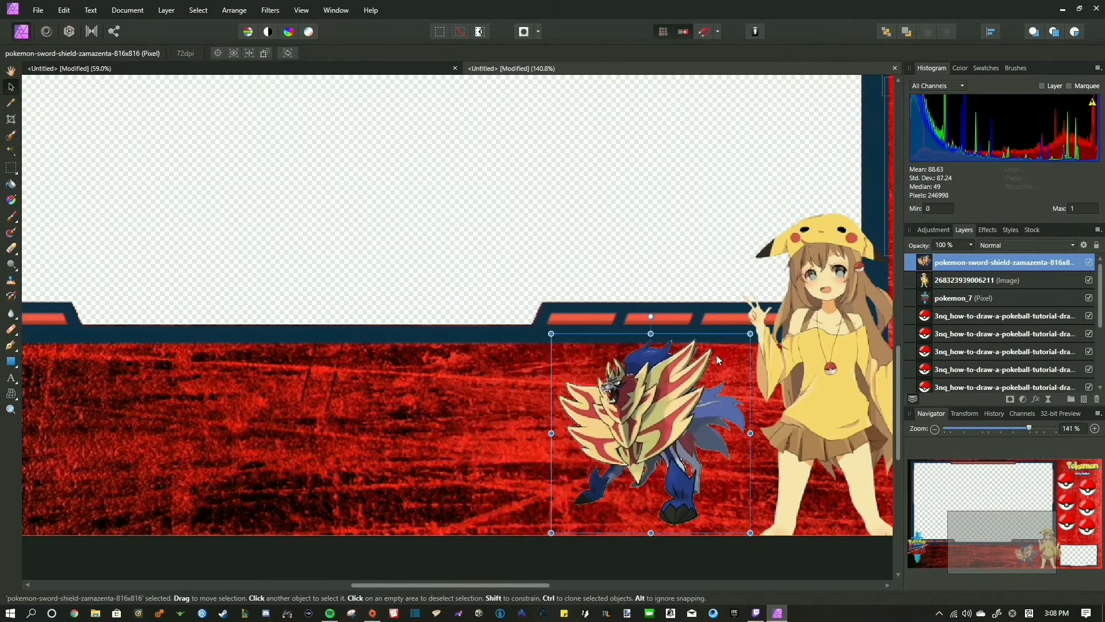
pyautogui.scroll(-3, 718, 360)
pyautogui.hotkey('ctrl', 'v')
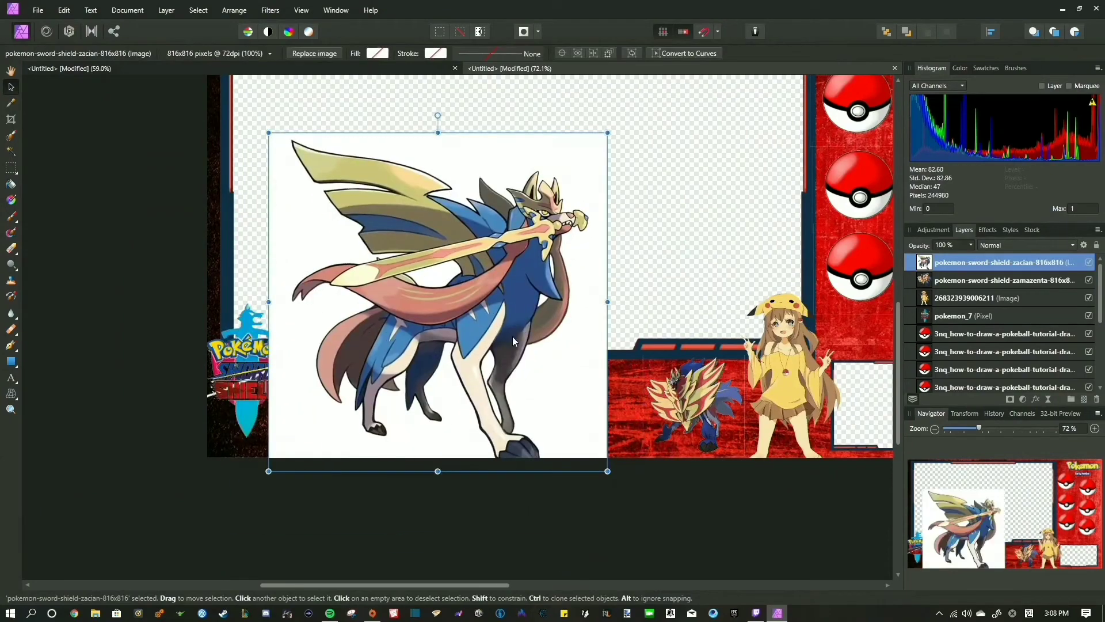
# Step: Flood-select the white background around Zacian
pyautogui.press('w')
pyautogui.click(320, 270)
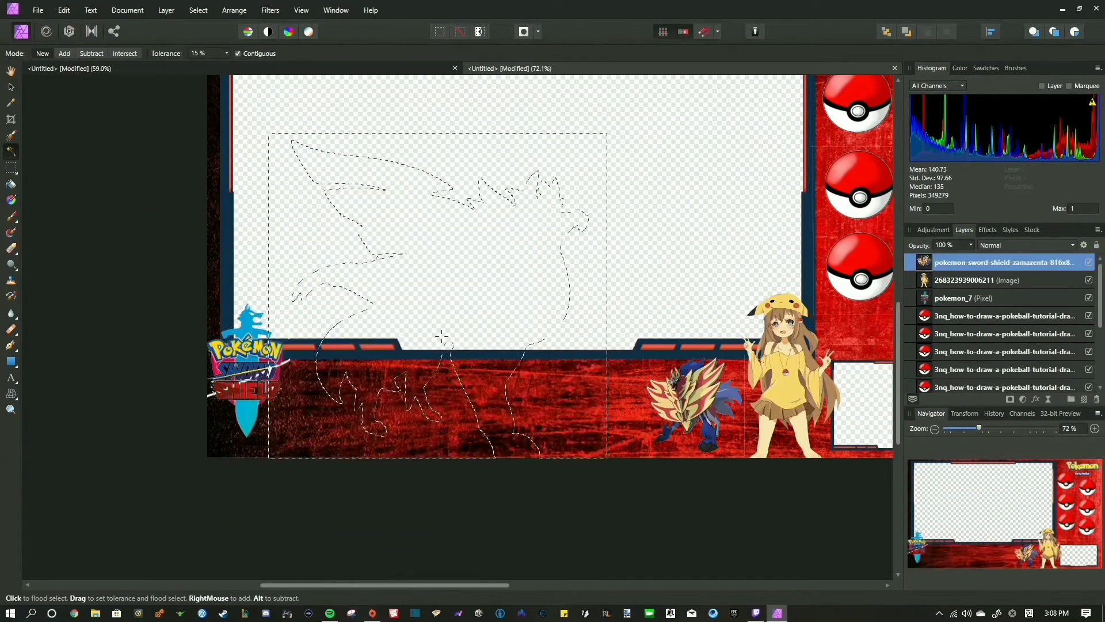
pyautogui.press('v')
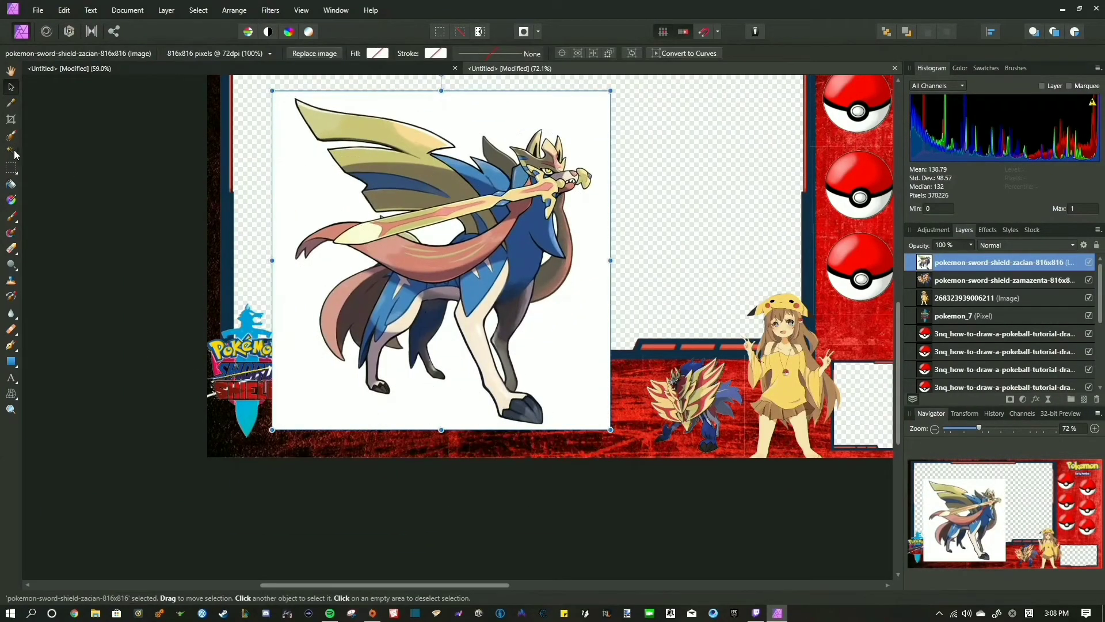
pyautogui.press('e')
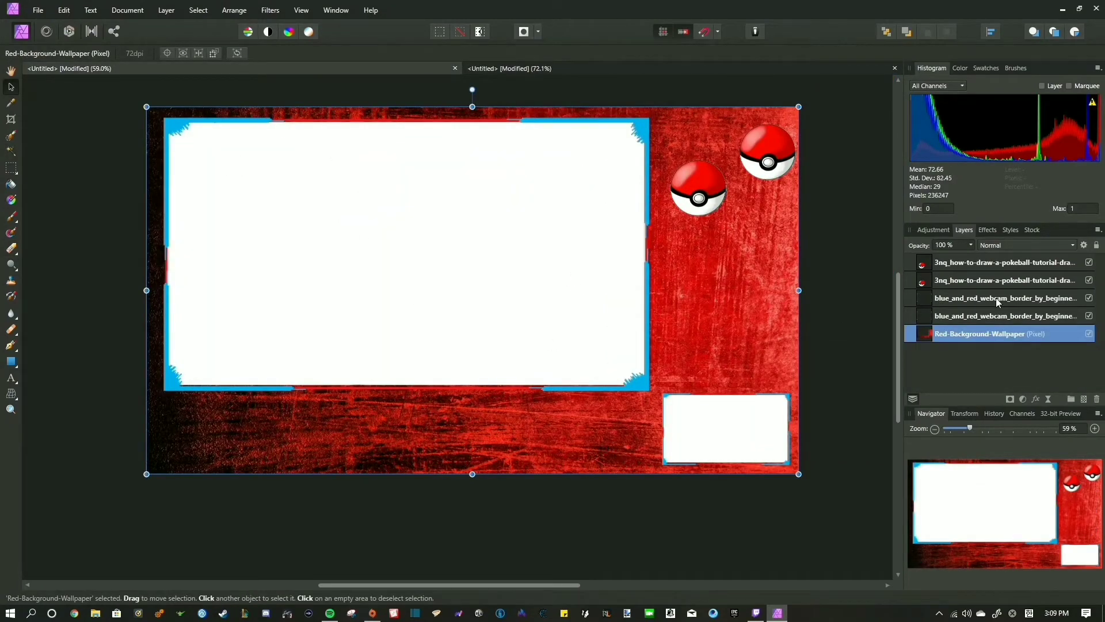
# Step: Close the other, unused document and answer its save prompt
pyautogui.click(301, 10)
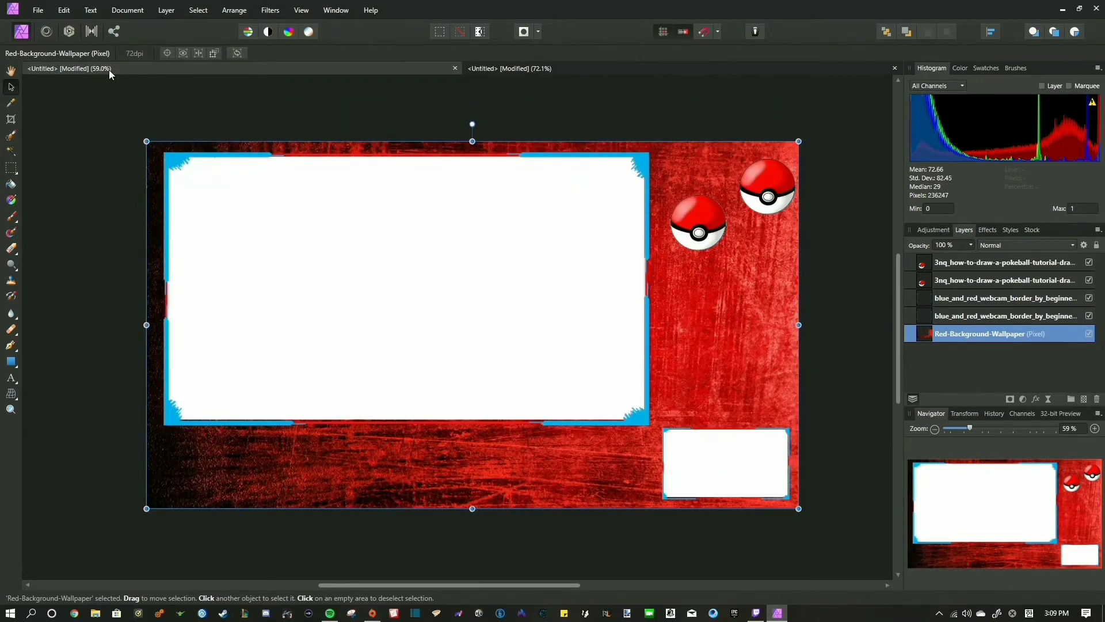
pyautogui.click(455, 68)
pyautogui.click(545, 316)
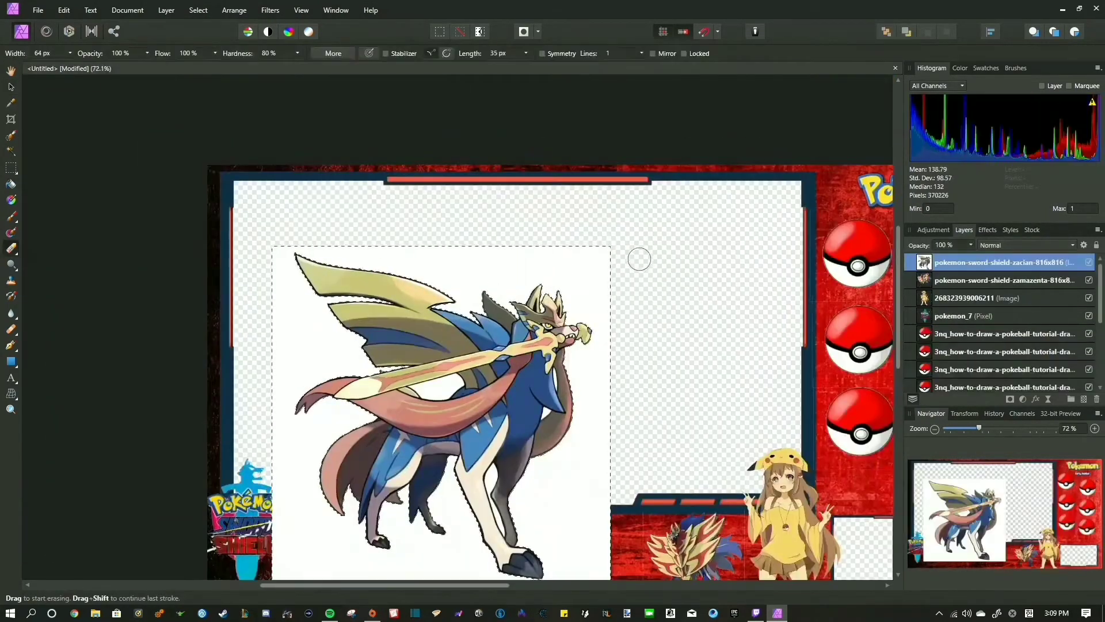
# Step: Enlarge the eraser brush and erase Zacian's selected white background
pyautogui.scroll(-3, 639, 259)
pyautogui.moveTo(310, 345); pyautogui.dragTo(402, 213)
pyautogui.click(70, 53)
pyautogui.moveTo(36, 65); pyautogui.dragTo(116, 66)
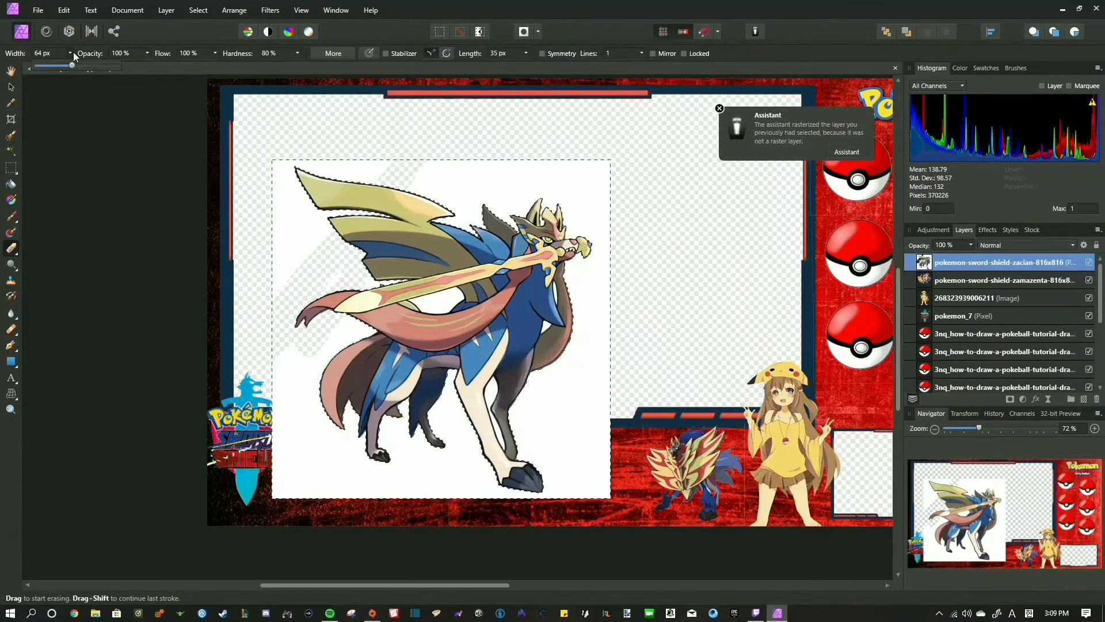
pyautogui.click(353, 182)
pyautogui.press('w')
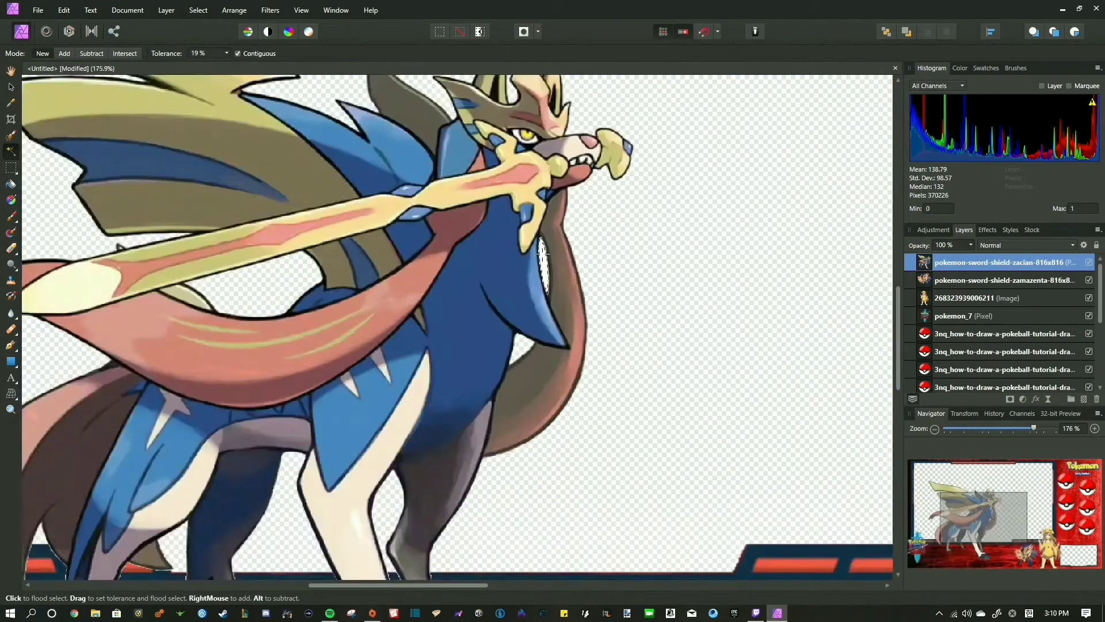
pyautogui.press('e')
# Step: Shrink Zacian into the bottom-left corner beside the Sword Shield logo and deselect
pyautogui.hotkey('ctrl', '0')
pyautogui.press('v')
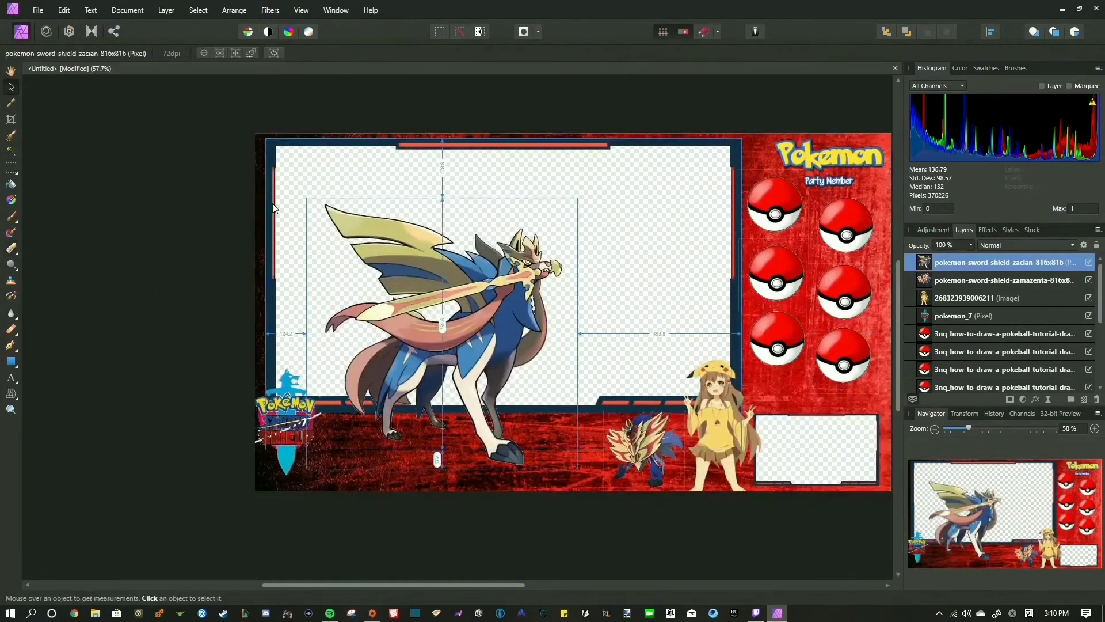
pyautogui.moveTo(584, 190); pyautogui.dragTo(370, 382)
pyautogui.moveTo(334, 450); pyautogui.dragTo(349, 461)
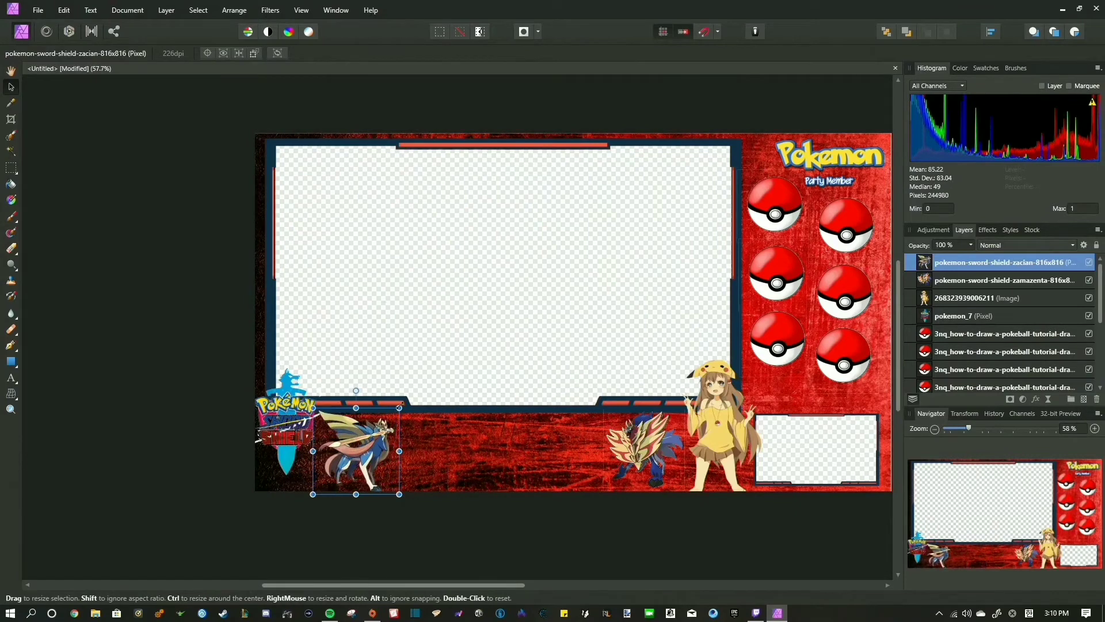
pyautogui.hotkey('ctrl', 'd')
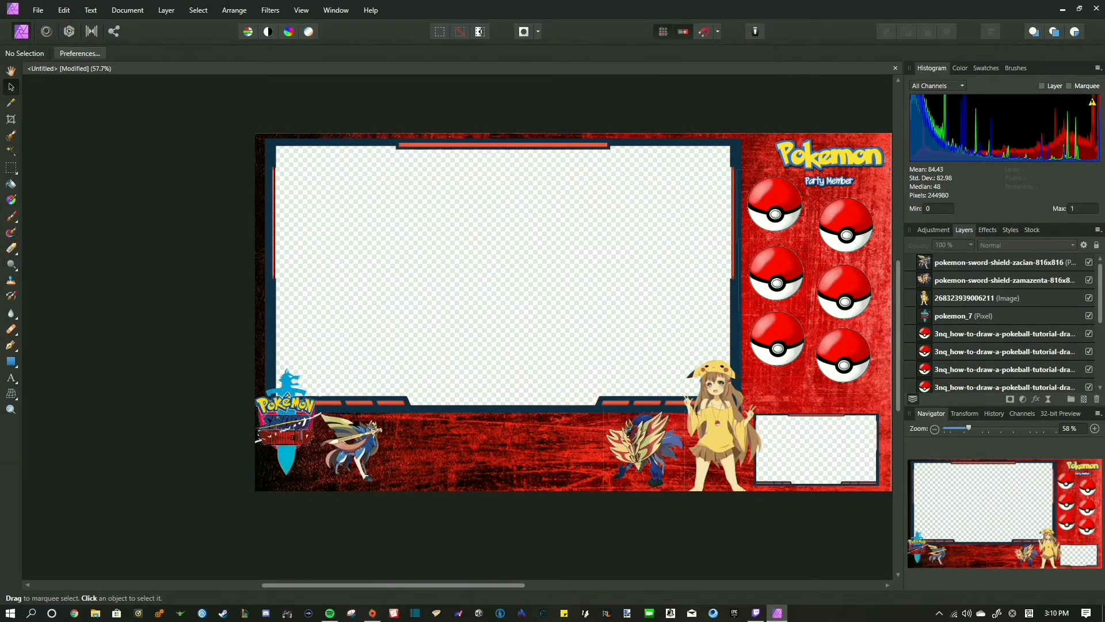
# Step: Add a small Facebook logo to the bottom strip with the TLGDARKRA handle beside it
pyautogui.moveTo(475, 416)
pyautogui.mouseDown()
pyautogui.moveTo(447, 375)
pyautogui.moveTo(400, 465)
pyautogui.mouseUp()
pyautogui.click(411, 447)
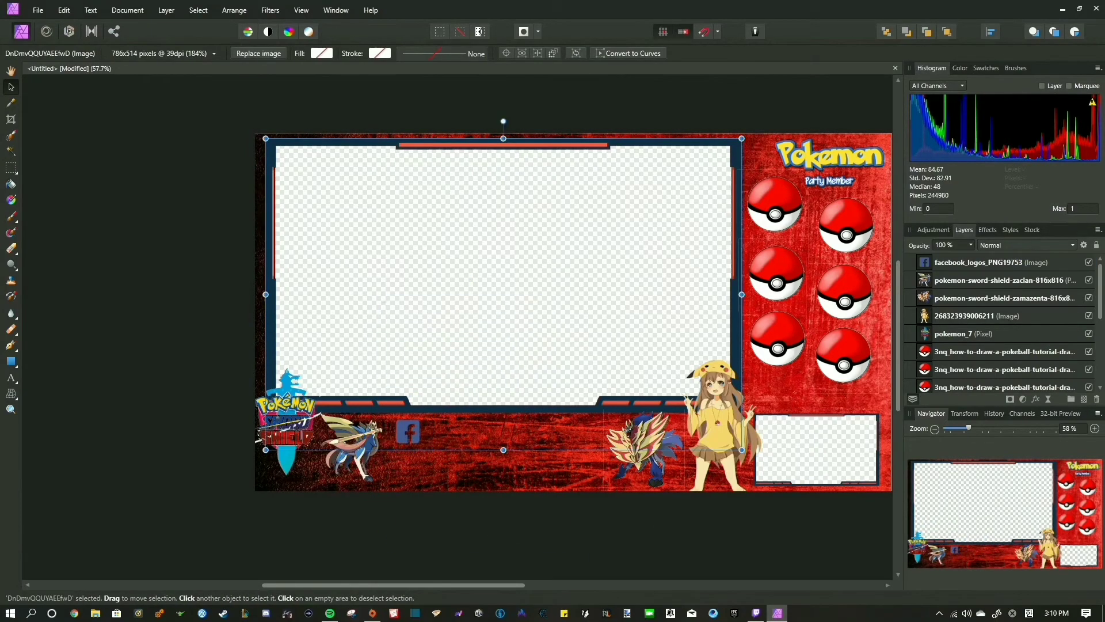
pyautogui.moveTo(541, 455); pyautogui.dragTo(461, 437)
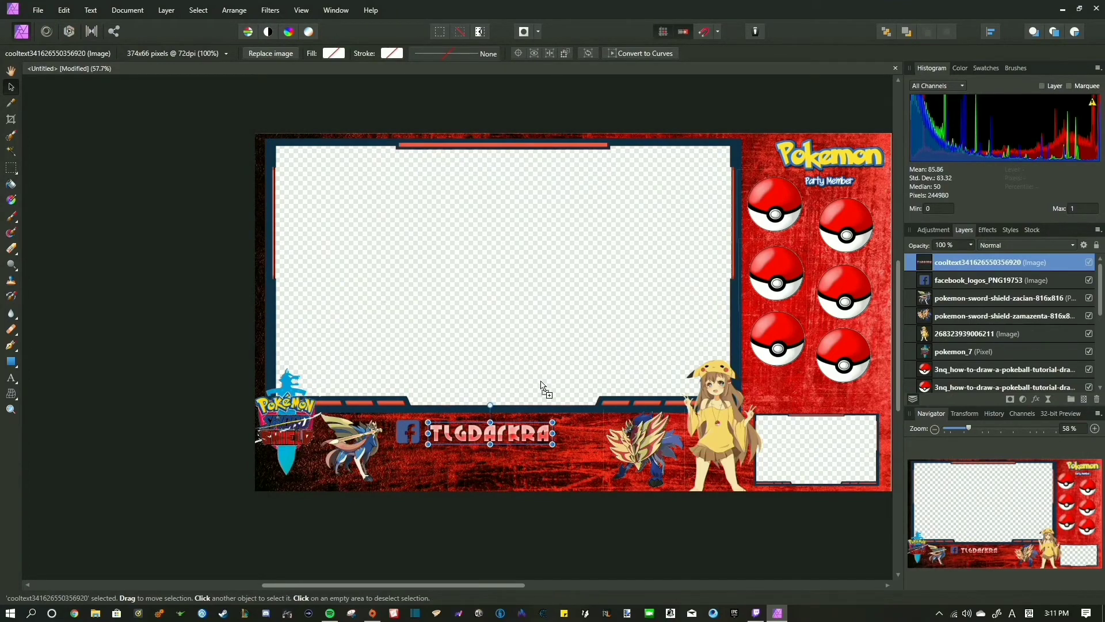
# Step: Bring in the Twitter logo and erase its white background
pyautogui.moveTo(541, 385); pyautogui.dragTo(506, 298)
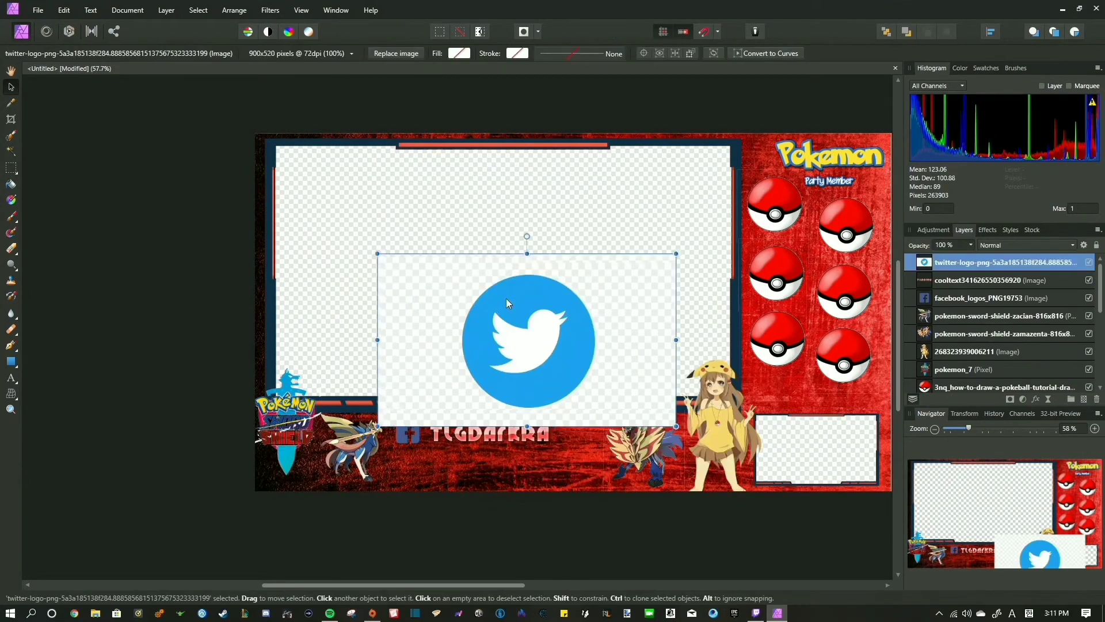
pyautogui.click(10, 150)
pyautogui.click(435, 288)
pyautogui.click(11, 247)
pyautogui.click(604, 259)
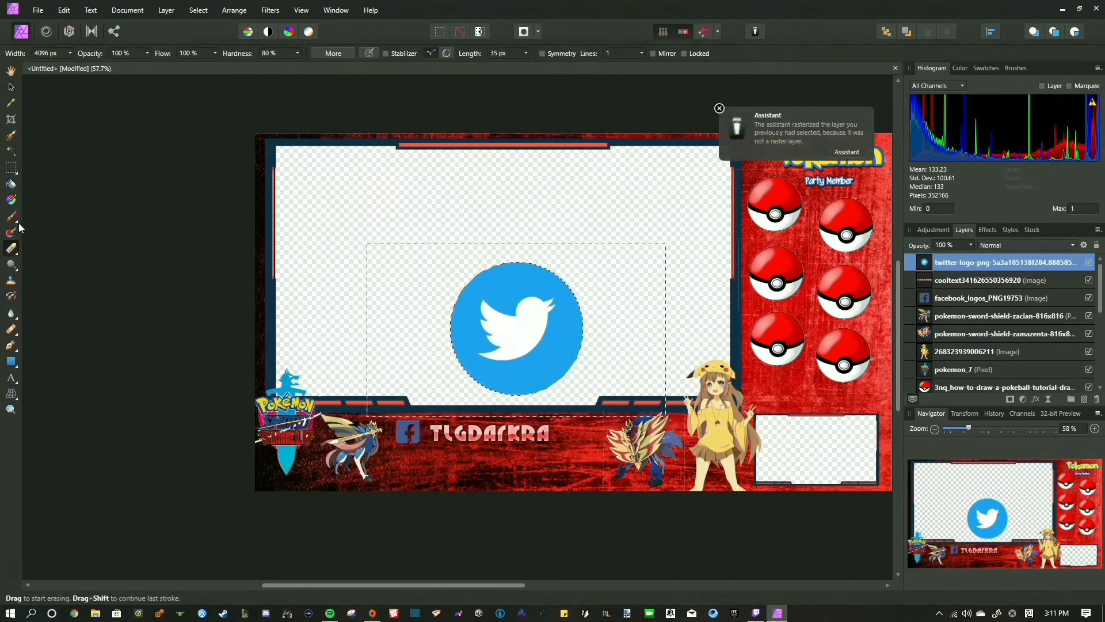
pyautogui.click(12, 151)
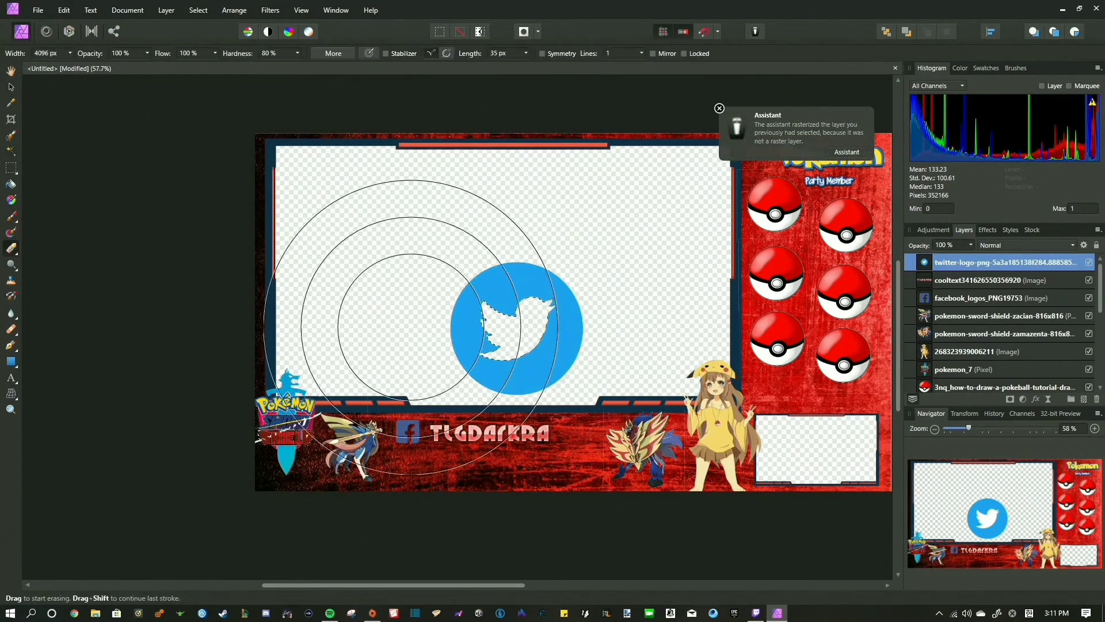
# Step: Shrink the Twitter logo below the Facebook icon, and add a small Instagram logo beside it
pyautogui.press('v')
pyautogui.click(653, 254)
pyautogui.click(544, 342)
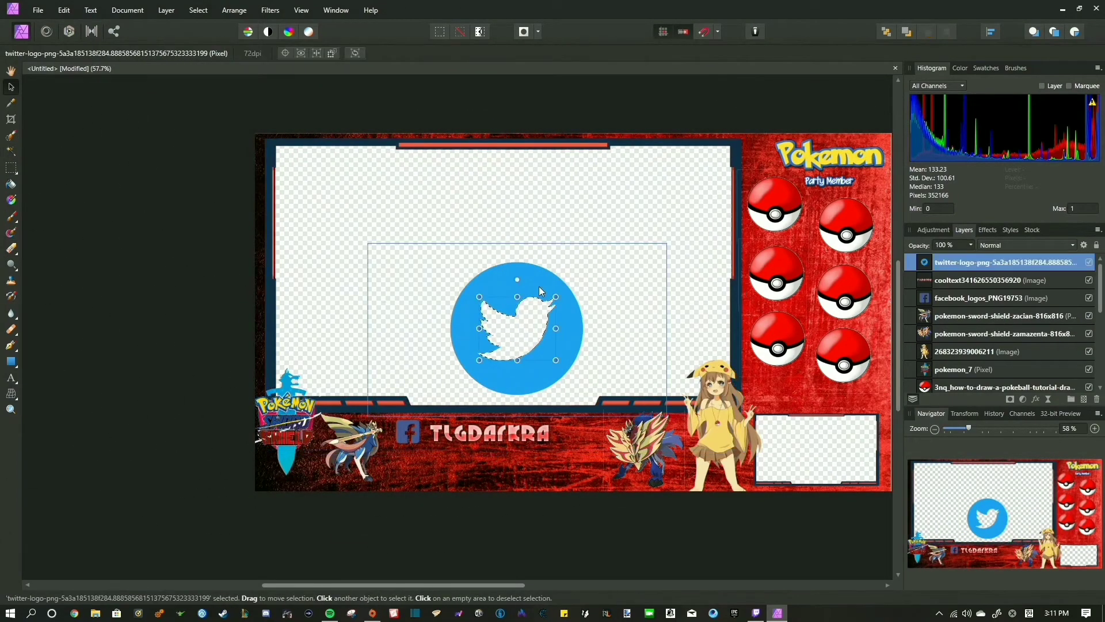
pyautogui.moveTo(636, 261); pyautogui.dragTo(412, 344)
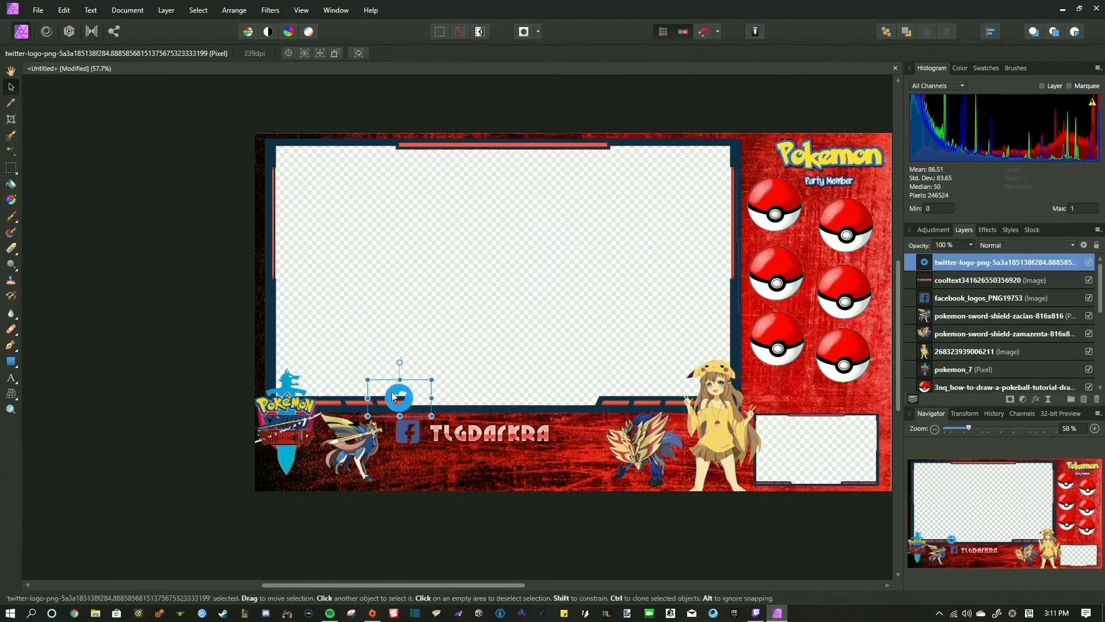
pyautogui.moveTo(430, 449); pyautogui.dragTo(406, 470)
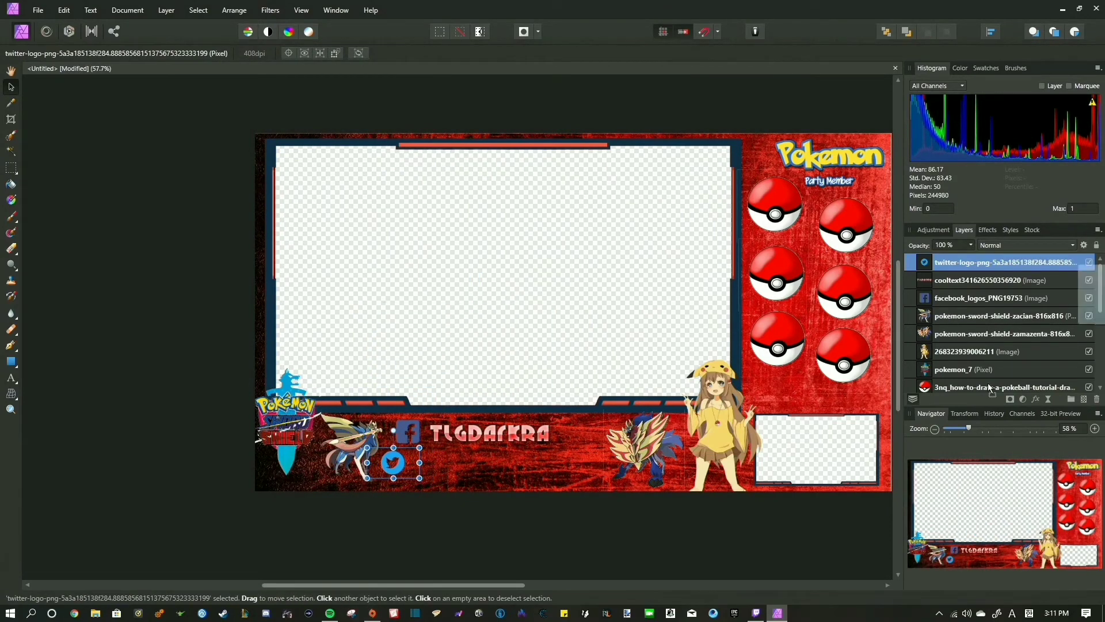
pyautogui.moveTo(990, 388); pyautogui.dragTo(575, 457)
pyautogui.moveTo(606, 258)
pyautogui.mouseDown()
pyautogui.moveTo(365, 471)
pyautogui.moveTo(420, 486)
pyautogui.mouseUp()
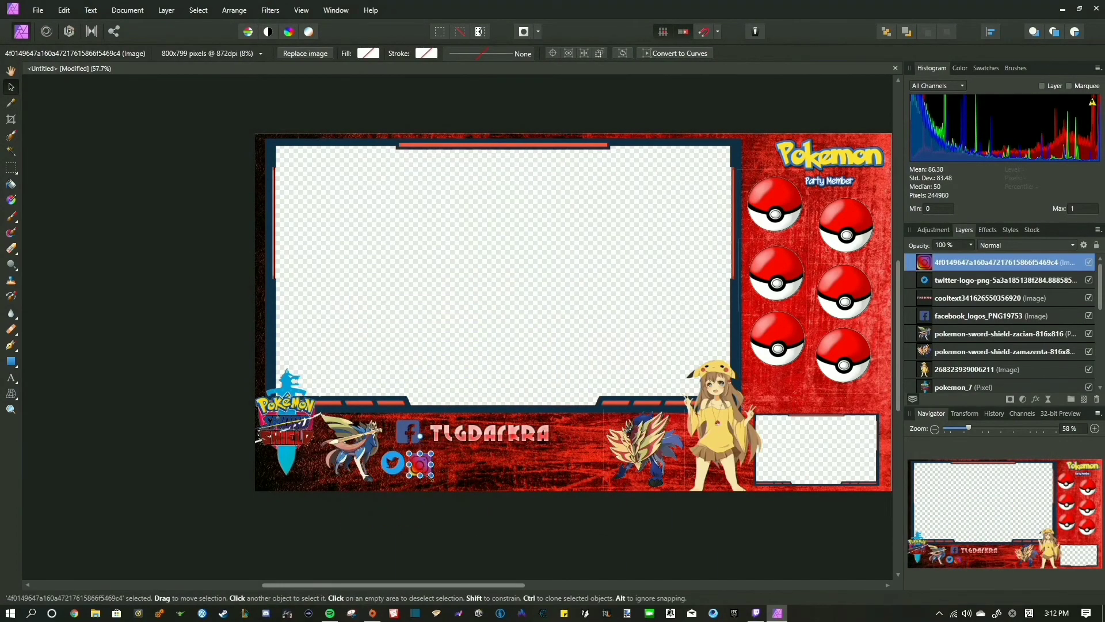
# Step: Place the DARKRAGAMING handle image beside the Instagram icon
pyautogui.hotkey('ctrl', 'd')
pyautogui.moveTo(697, 456); pyautogui.dragTo(549, 479)
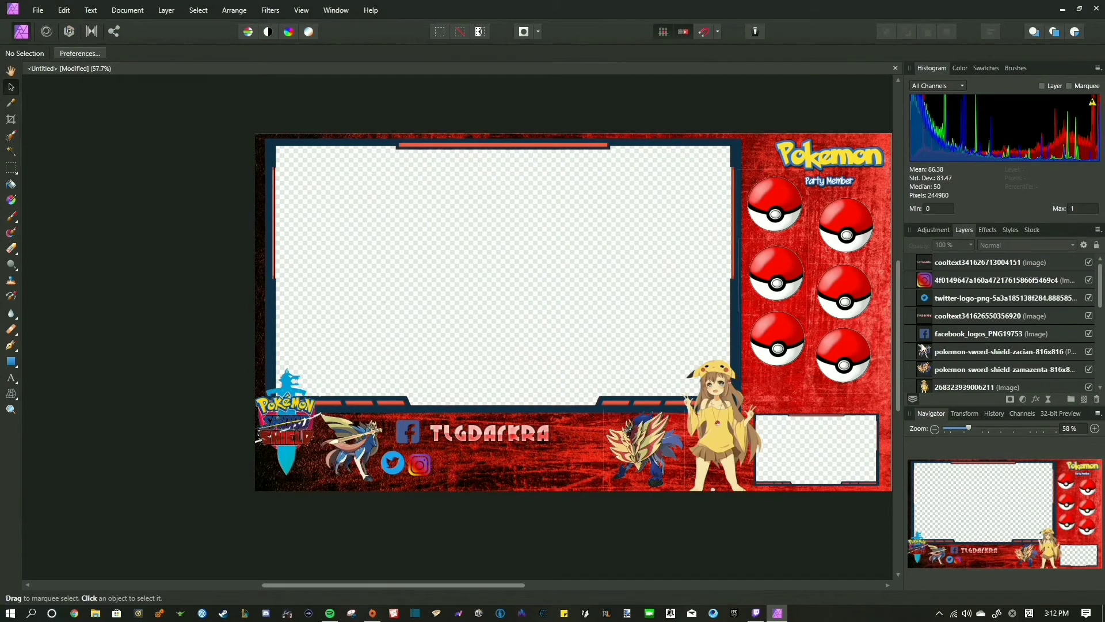
pyautogui.moveTo(644, 497); pyautogui.dragTo(506, 457)
# Step: Line up the Twitter, Instagram and Facebook icons with the two handles
pyautogui.click(401, 471)
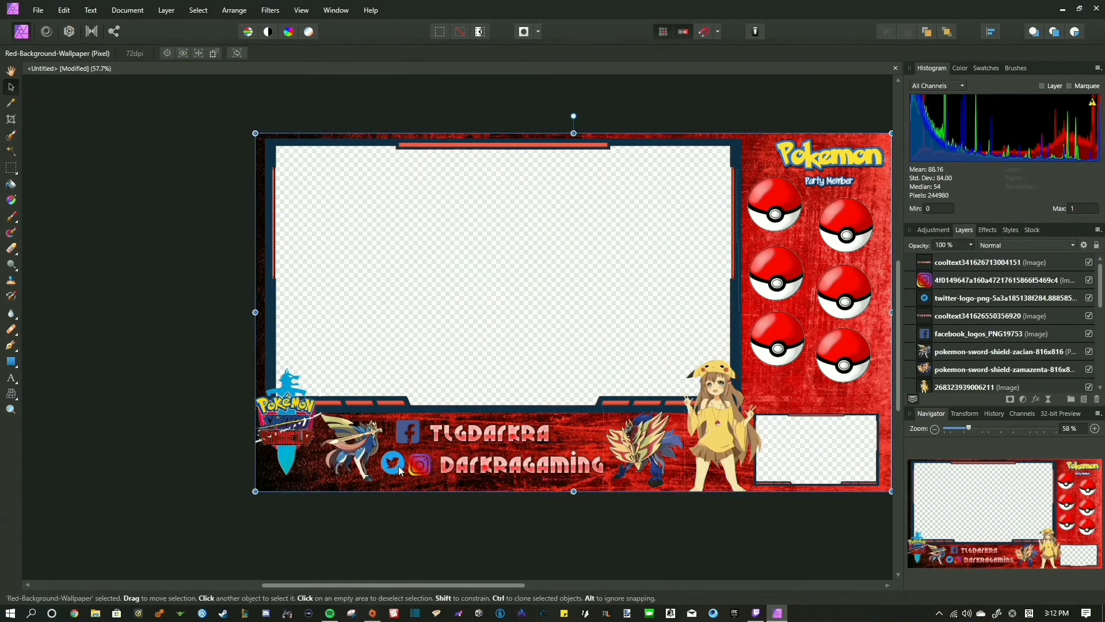
pyautogui.moveTo(401, 471); pyautogui.dragTo(455, 468)
pyautogui.click(427, 470)
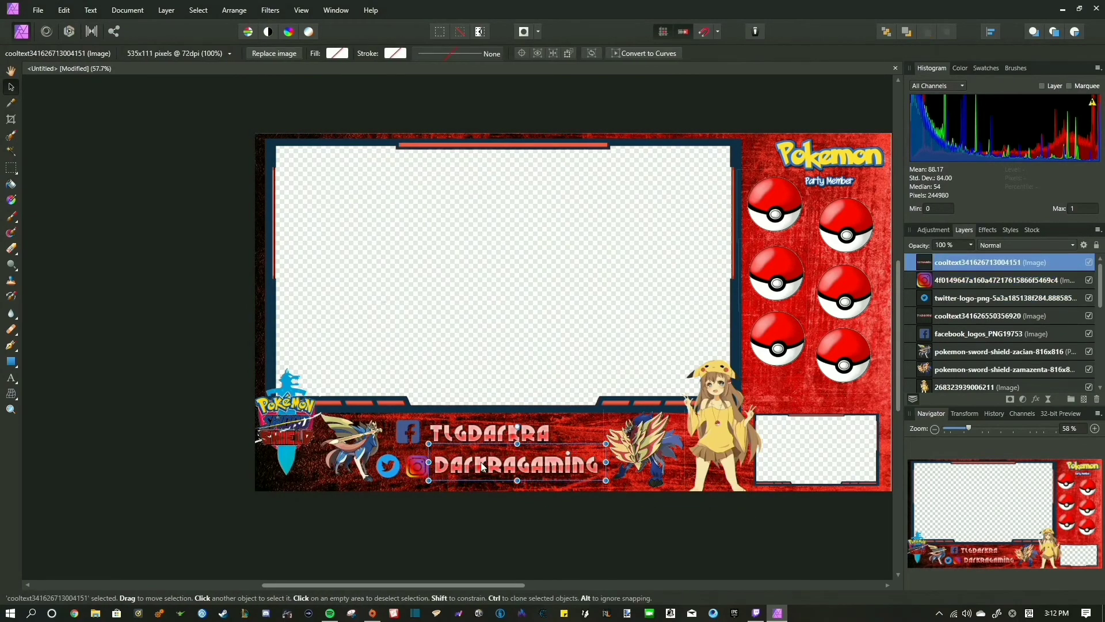
pyautogui.moveTo(480, 433); pyautogui.dragTo(489, 433)
pyautogui.click(415, 443)
pyautogui.moveTo(415, 443); pyautogui.dragTo(413, 436)
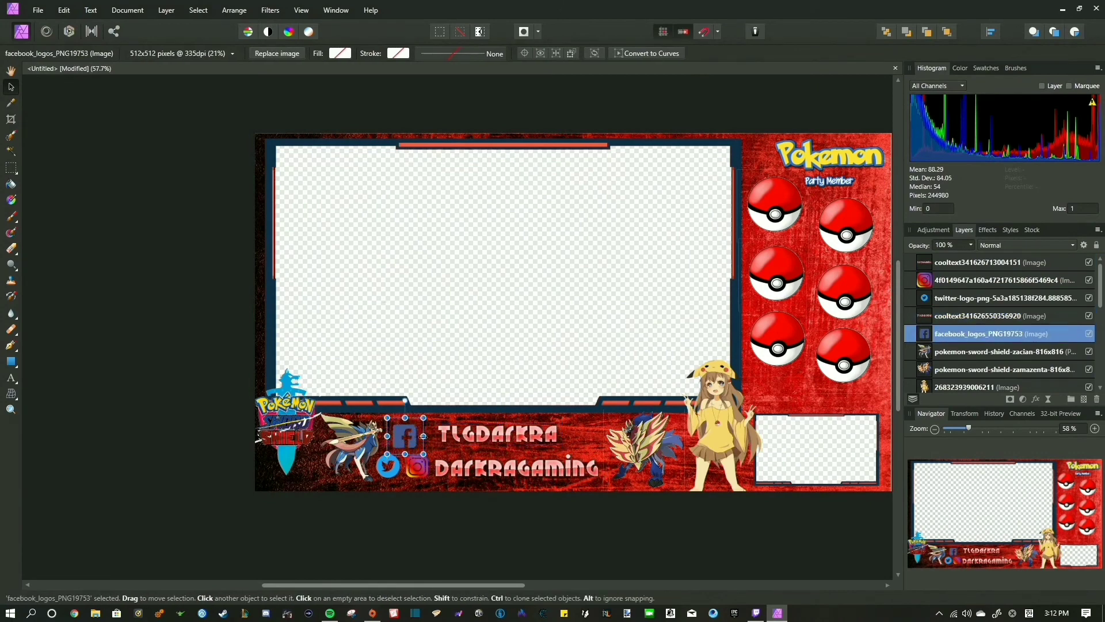
pyautogui.hotkey('ctrl', 'v')
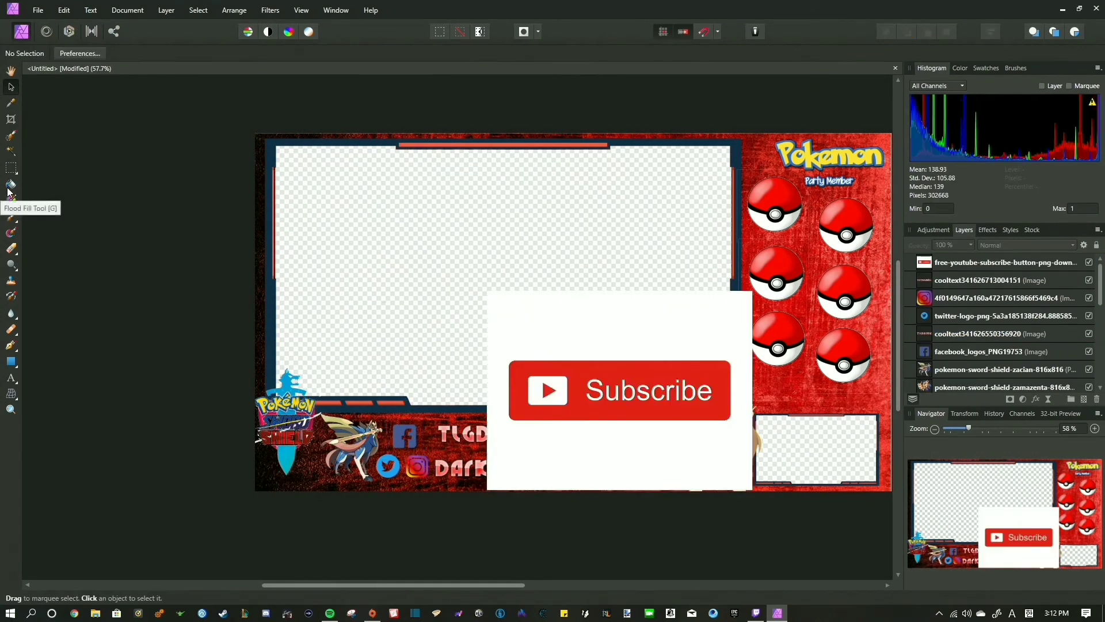
# Step: Erase the Subscribe button's white background and shrink it above the bottom-right box
pyautogui.click(10, 151)
pyautogui.click(956, 269)
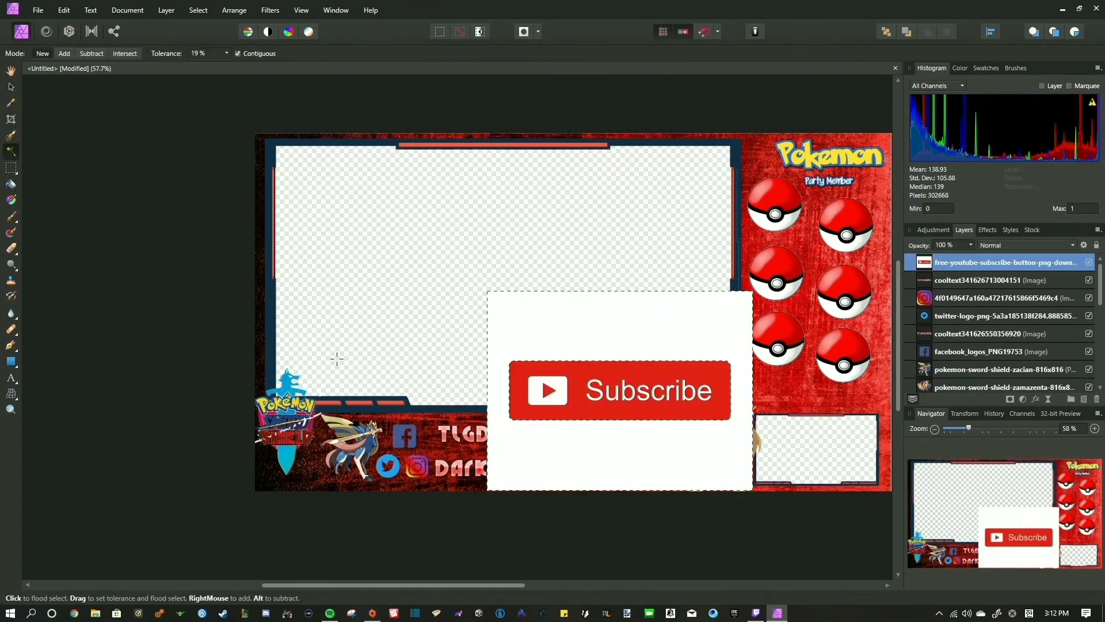
pyautogui.click(576, 323)
pyautogui.press('e')
pyautogui.click(654, 320)
pyautogui.press('v')
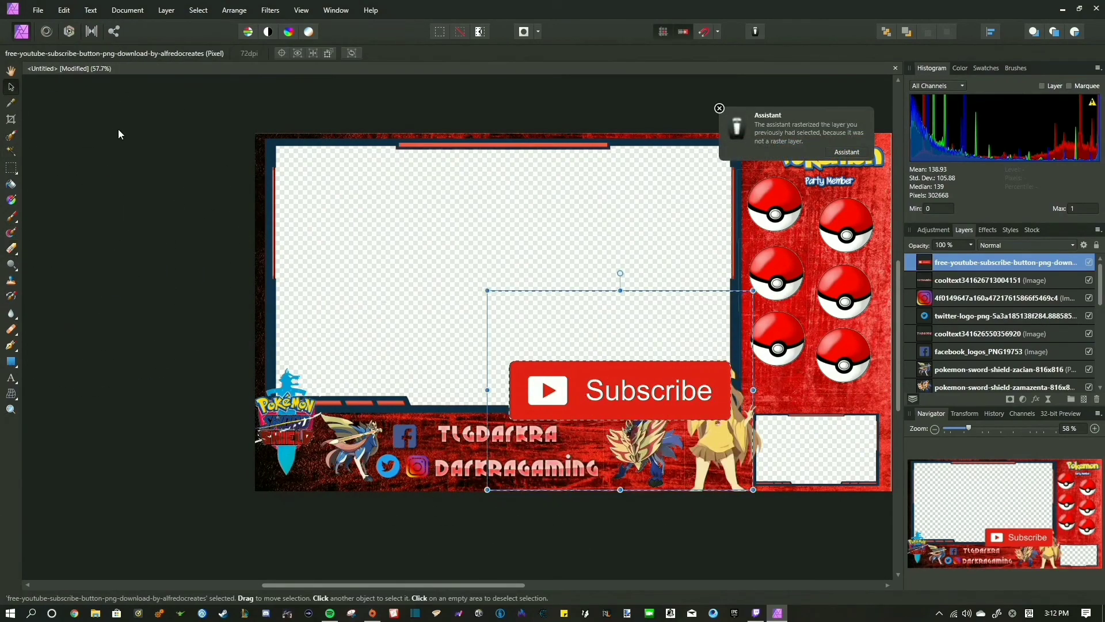
pyautogui.moveTo(488, 291)
pyautogui.mouseDown()
pyautogui.moveTo(710, 465)
pyautogui.moveTo(807, 415)
pyautogui.mouseUp()
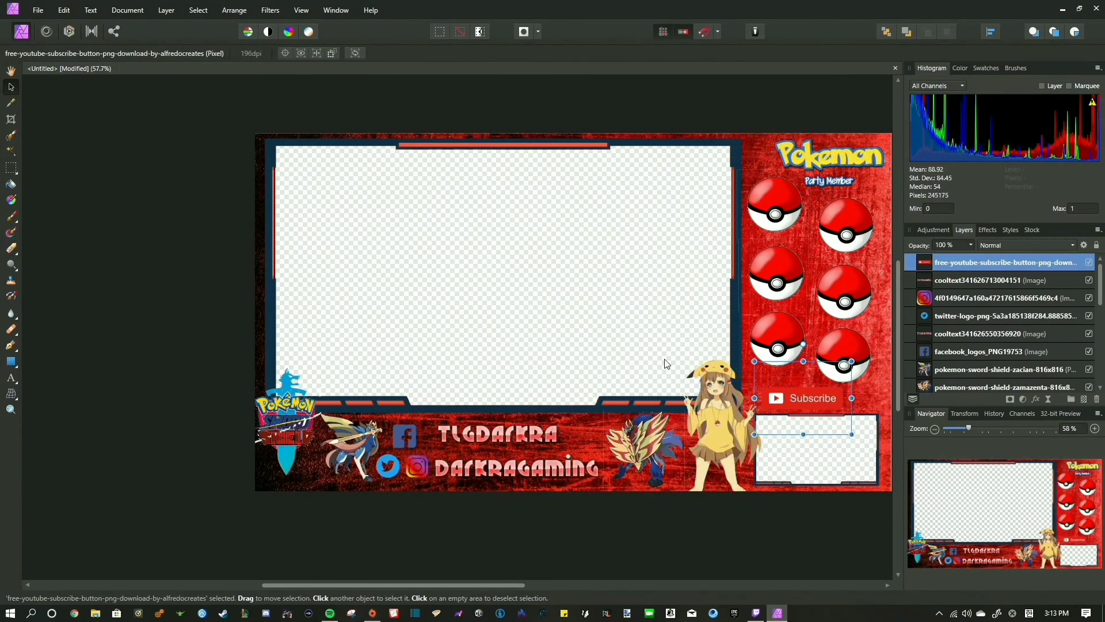
pyautogui.click(115, 162)
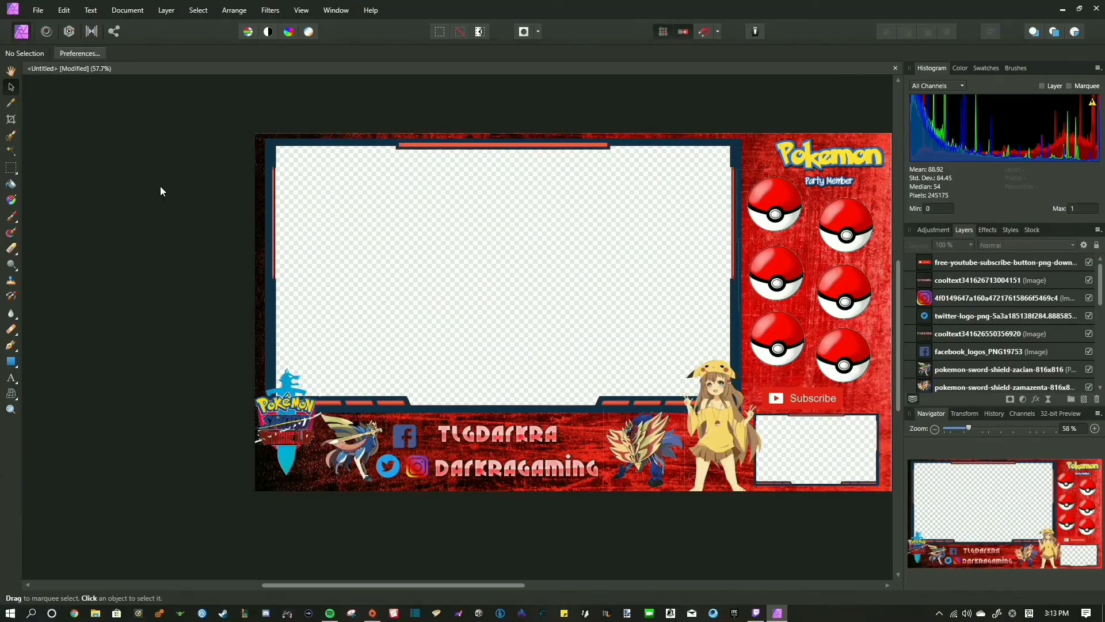